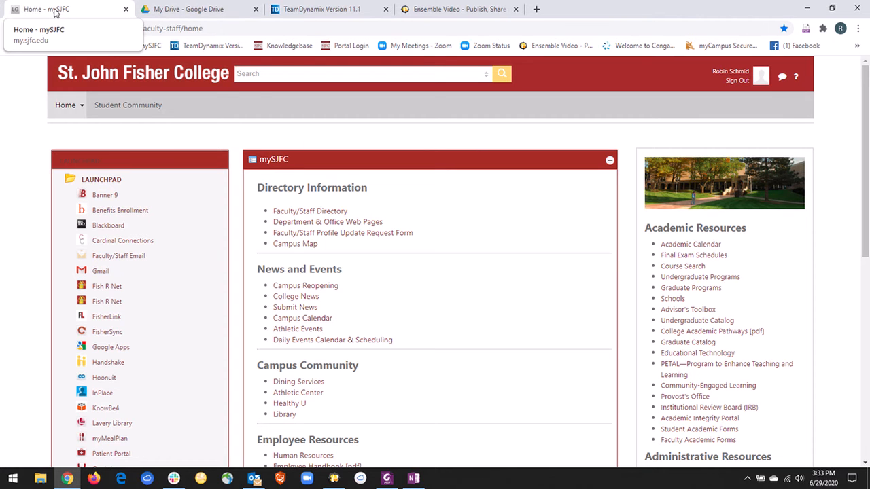
Open Qualtrics from the college launchpad and start creating a survey project from scratch.
scroll(39, 225, "down", 3)
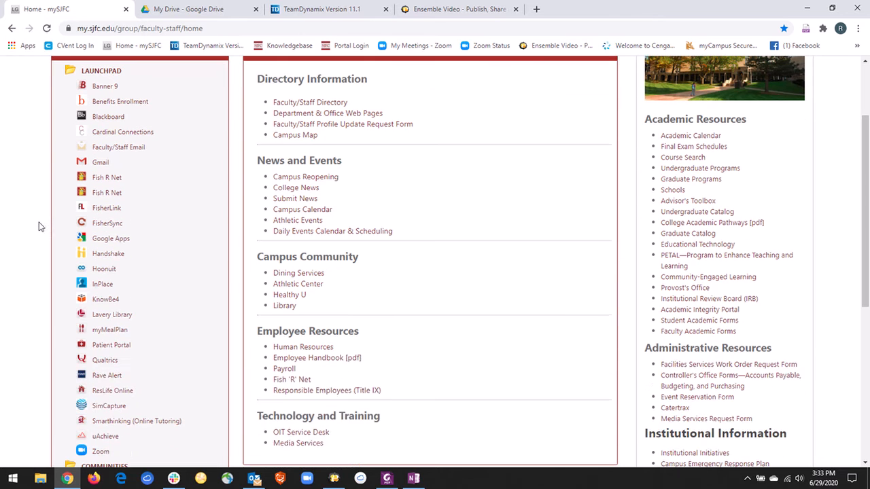
left_click(97, 362)
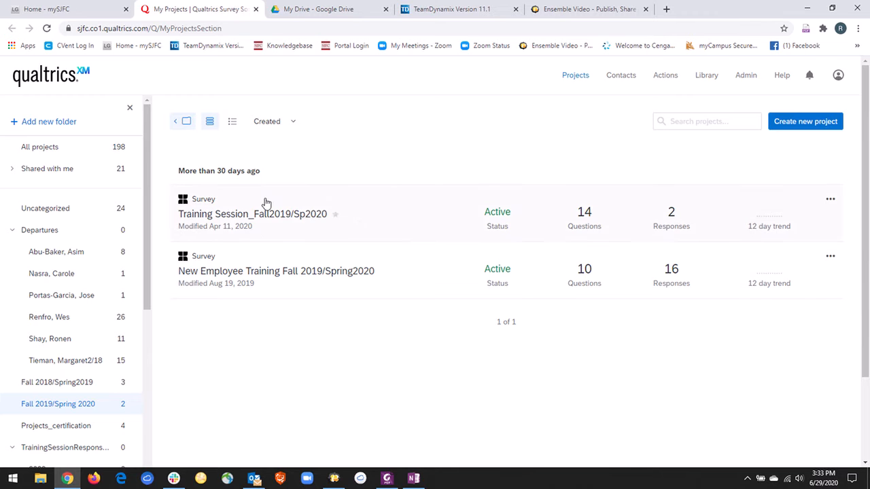
left_click(790, 122)
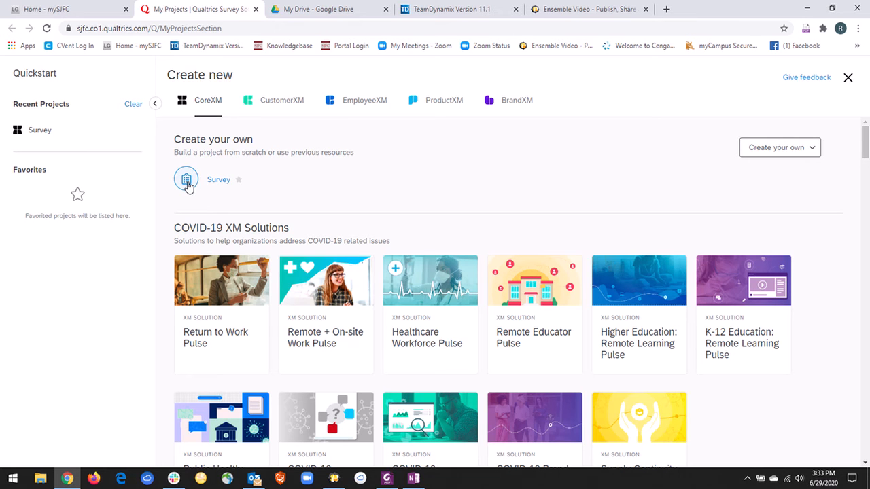
left_click(188, 185)
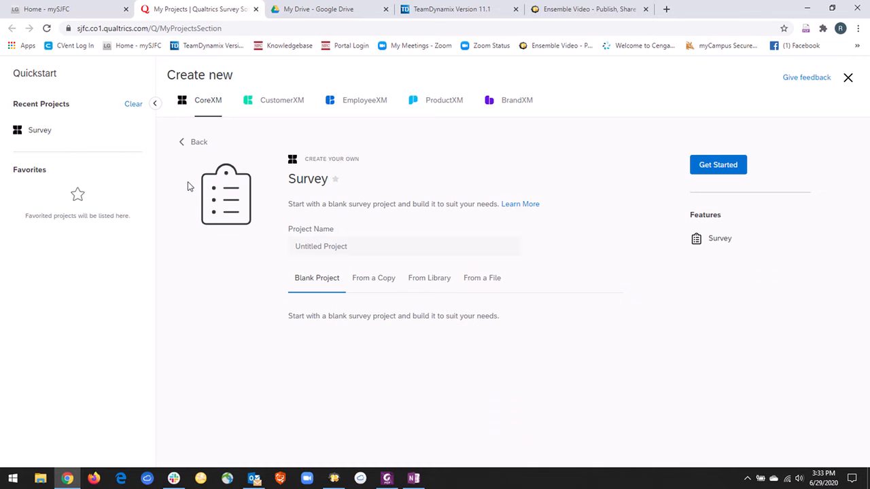
Name the project "Learning Qualtrics Part 1" and create it as a blank project.
left_click(305, 248)
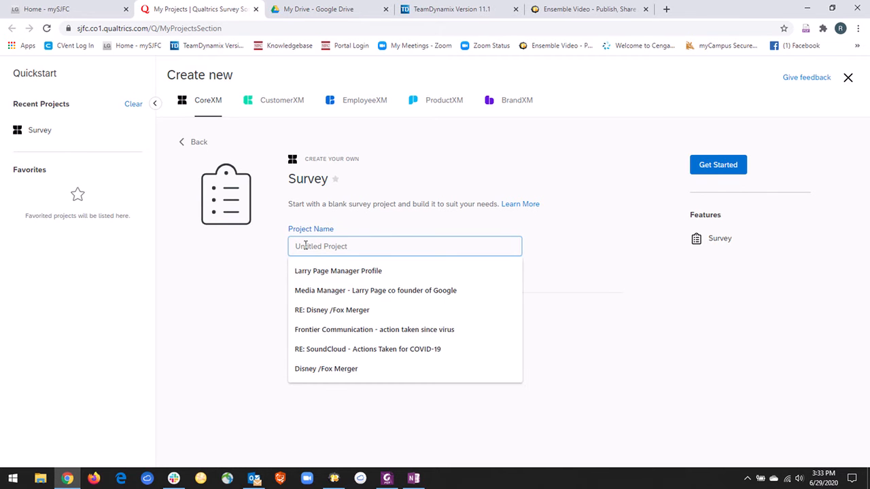
type("Learning ")
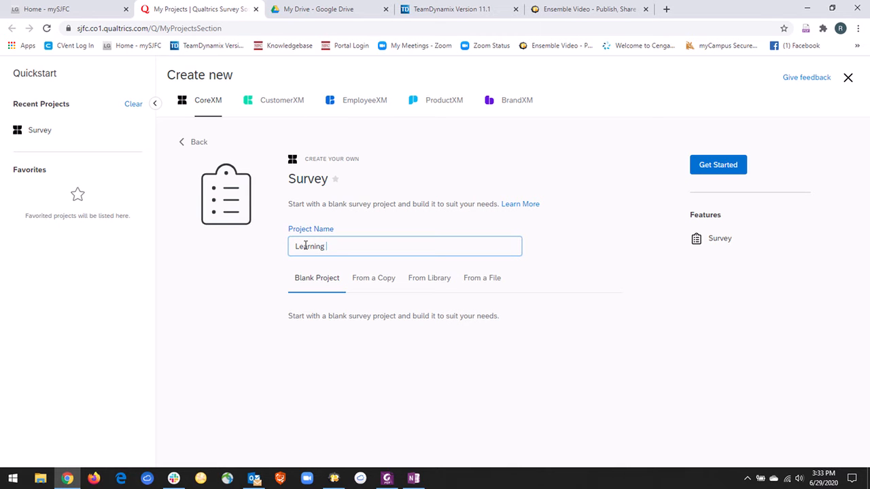
type("Qualtri")
type("s")
type("cs Par")
type("t 1")
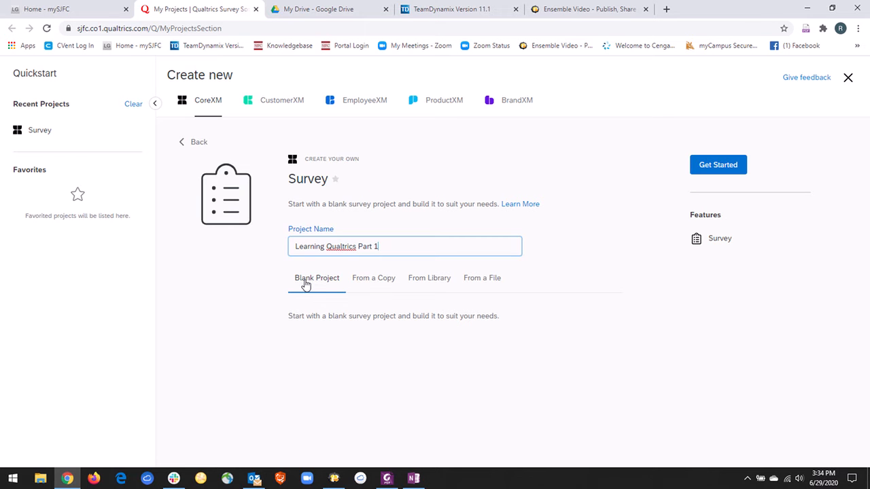
left_click(306, 284)
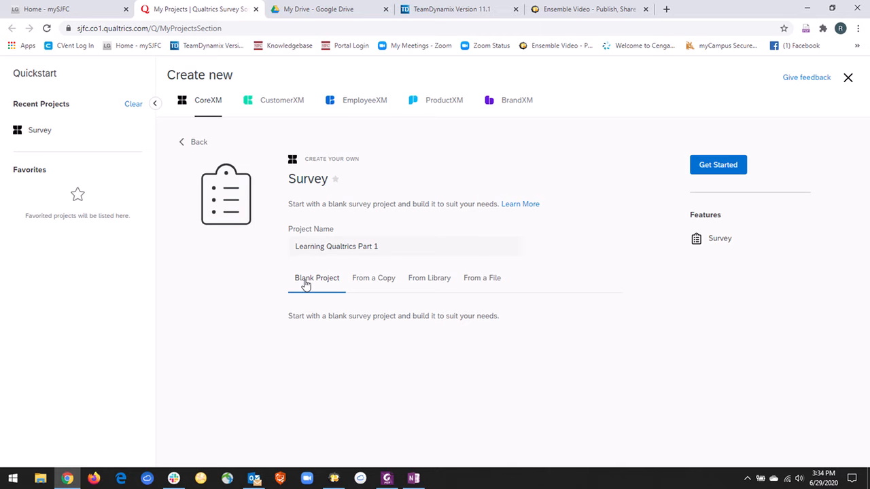
left_click(702, 169)
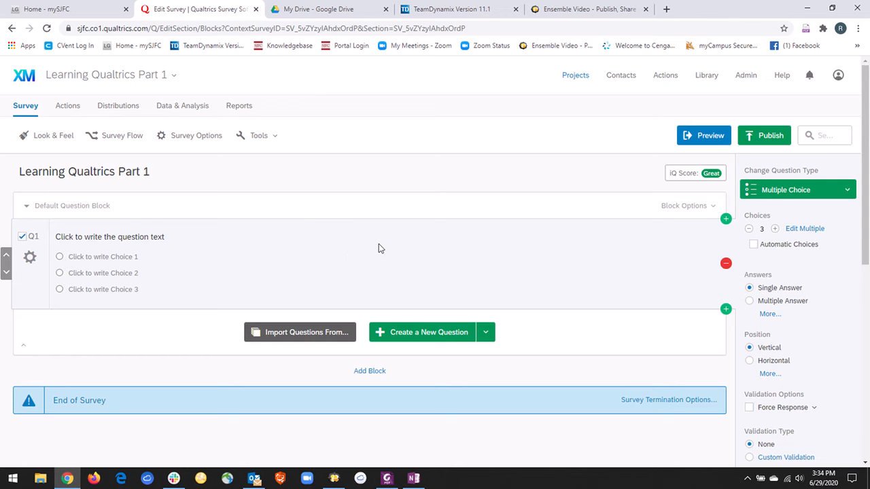
Insert a question above the first question and change its type to Descriptive Text.
left_click(726, 219)
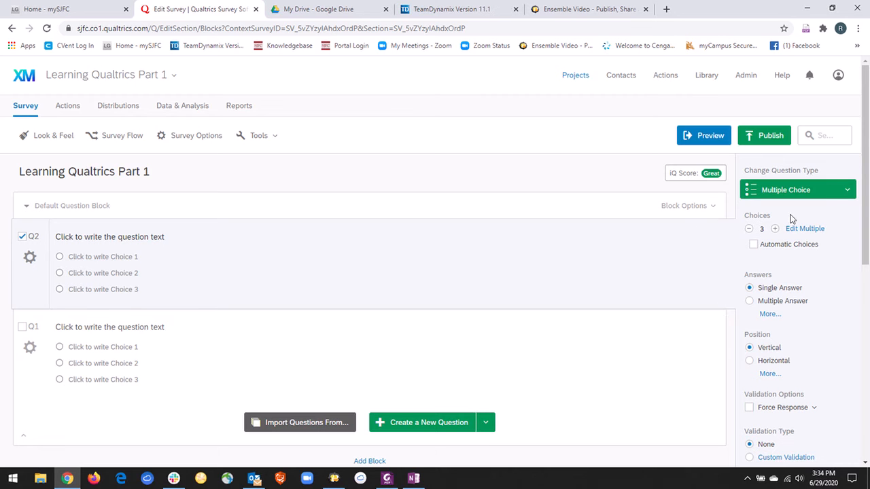
left_click(847, 191)
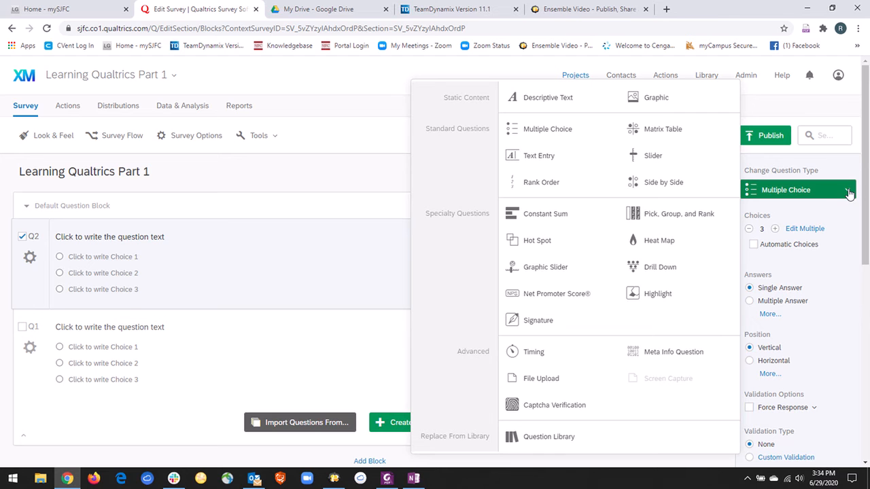
left_click(533, 99)
Write "The Who What when etc..." as the text of the descriptive item.
left_click(207, 235)
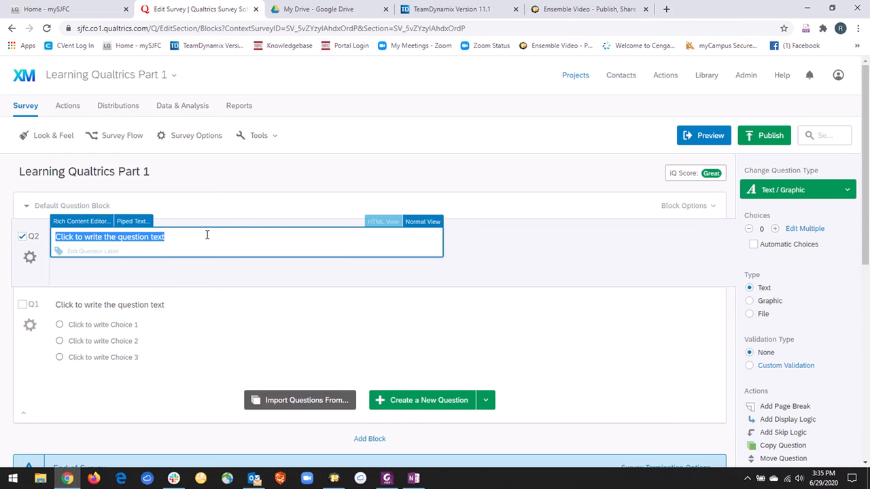
type("The Who ")
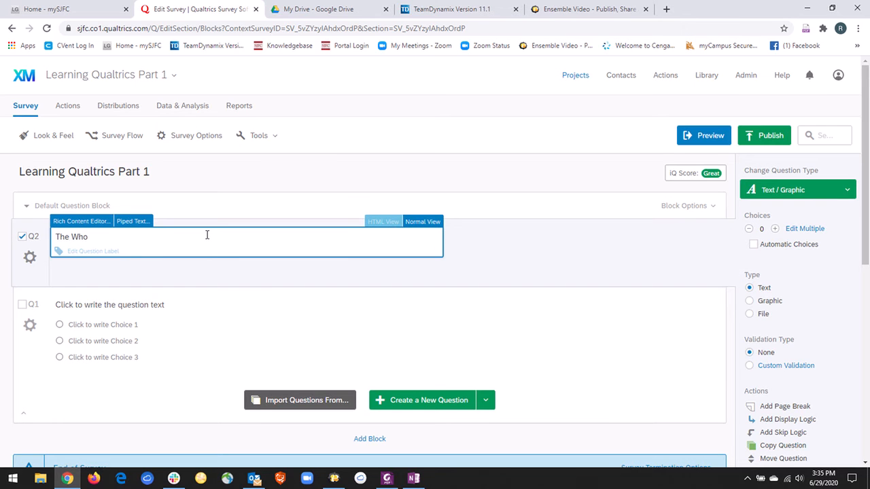
type("What whne")
key("BackSpace")
key("BackSpace")
key("BackSpace")
type("en etc..")
Set the multiple-choice question's text to "I have read the above consent and agree to participate in the survey.".
left_click(196, 308)
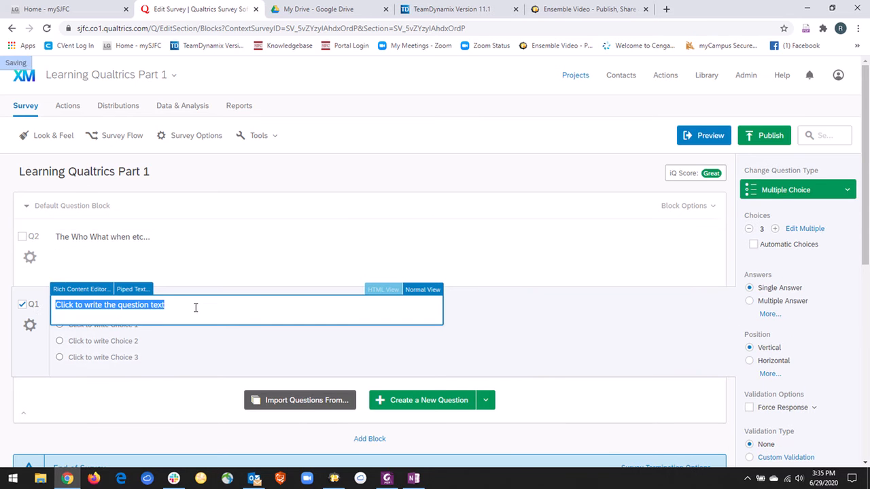
type("I hav")
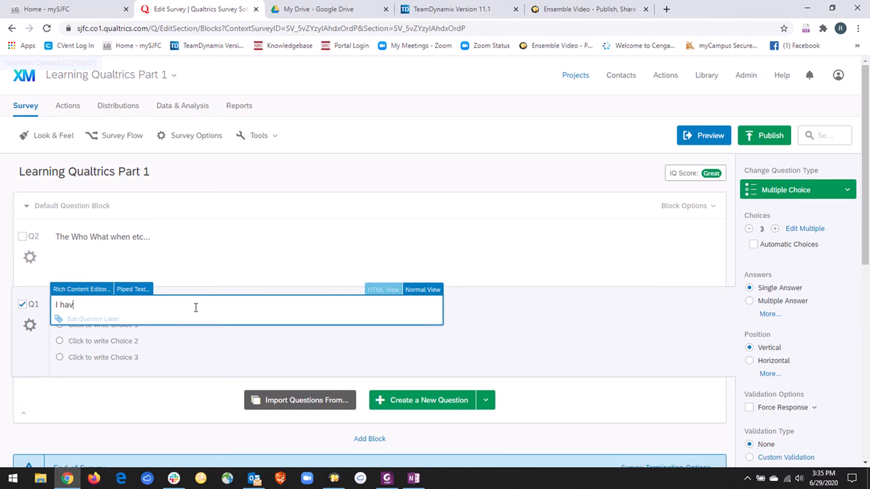
type("e read the a")
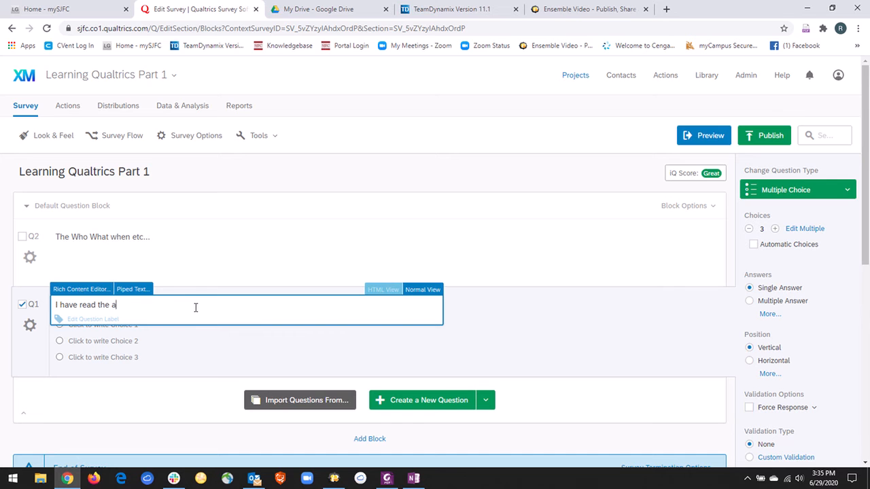
type("bove consent and agree to participa")
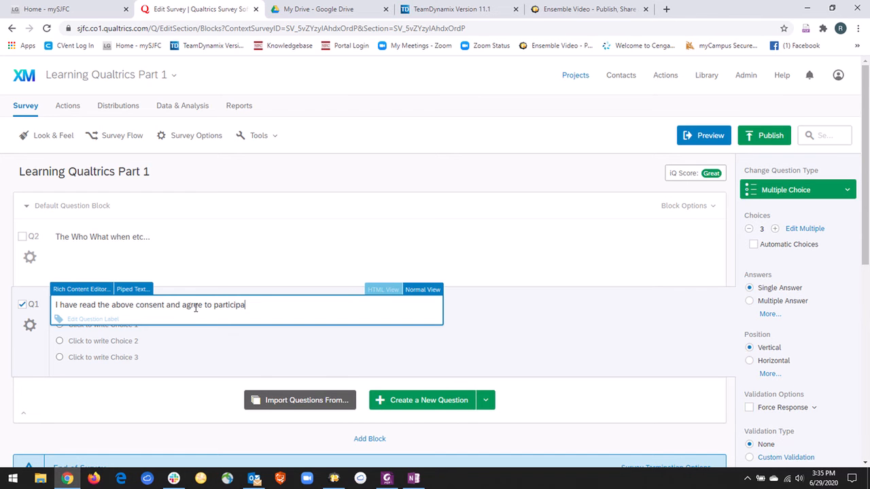
type("te in the survey.")
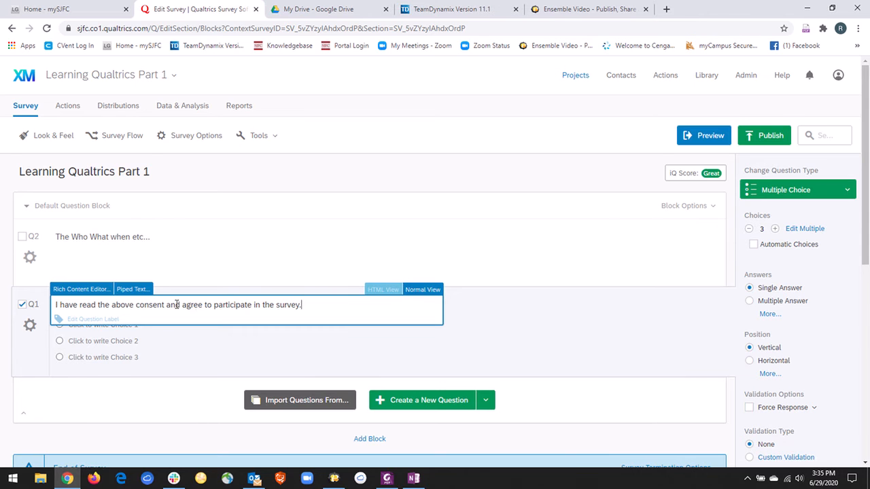
left_click(158, 338)
Label the consent question's first two choices "Yes" and "No".
left_click(134, 326)
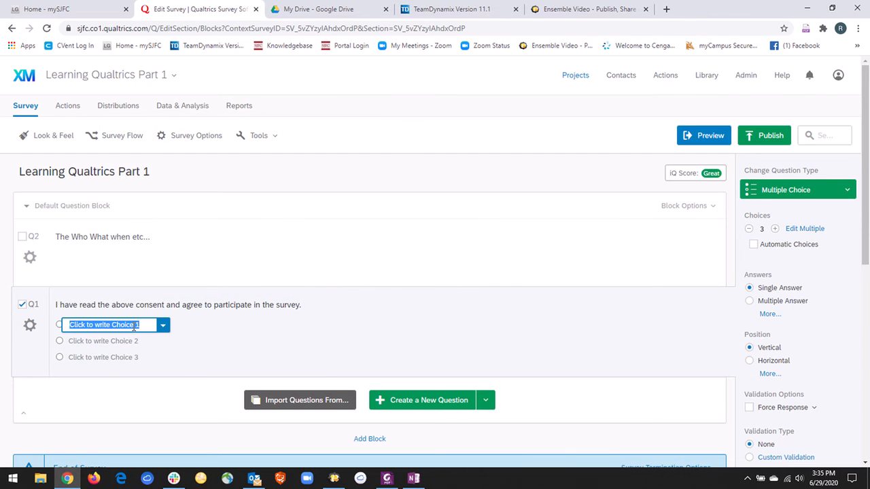
type("Yes")
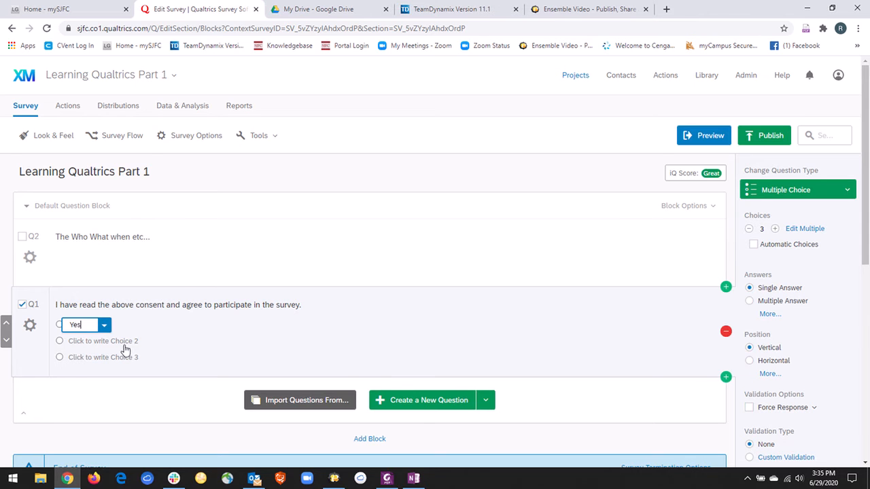
left_click(125, 344)
type("No")
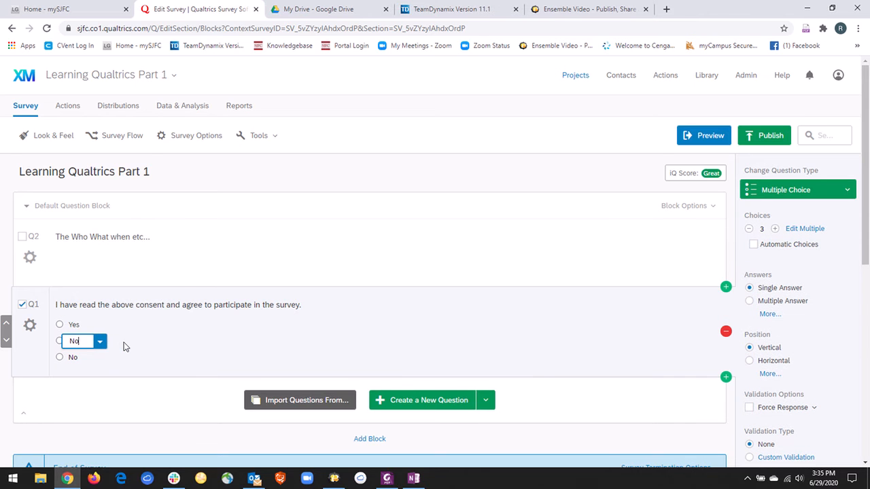
Remove the third choice, the duplicate "No", from the consent question.
left_click(87, 359)
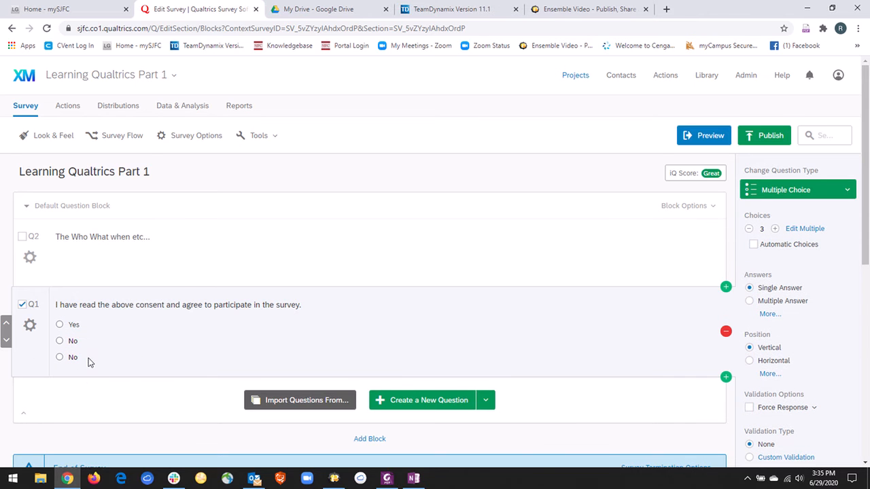
left_click(76, 359)
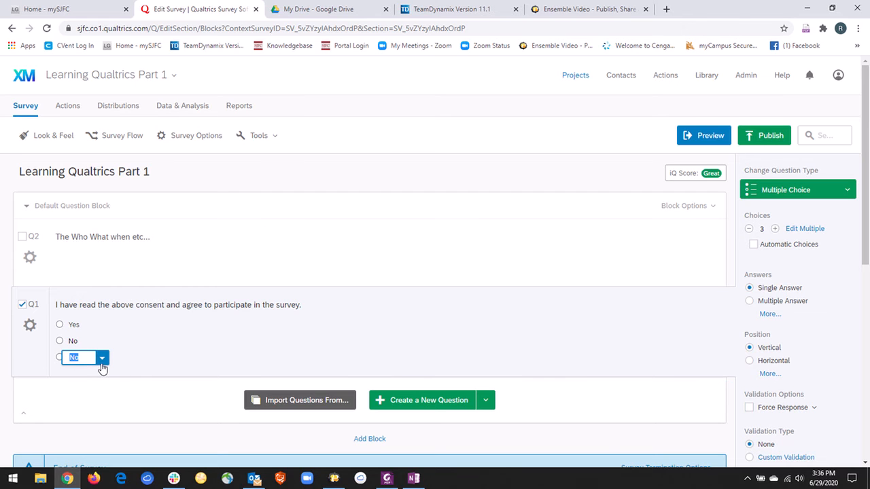
left_click(102, 360)
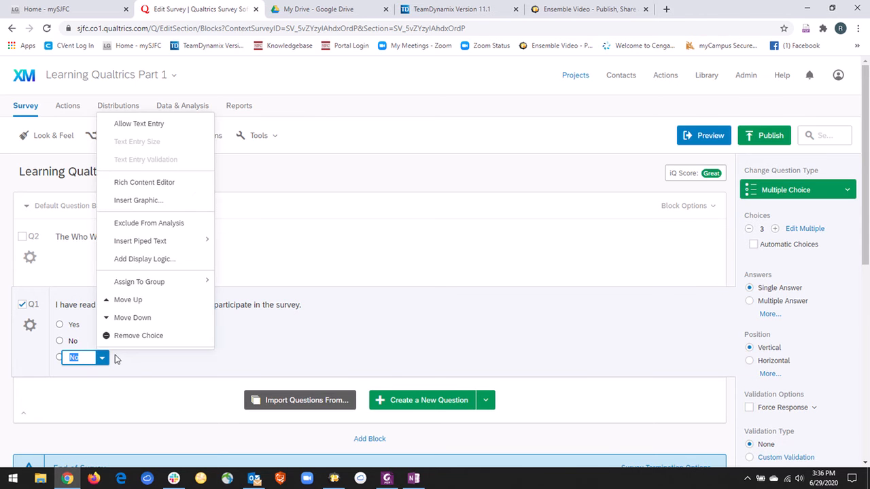
left_click(129, 337)
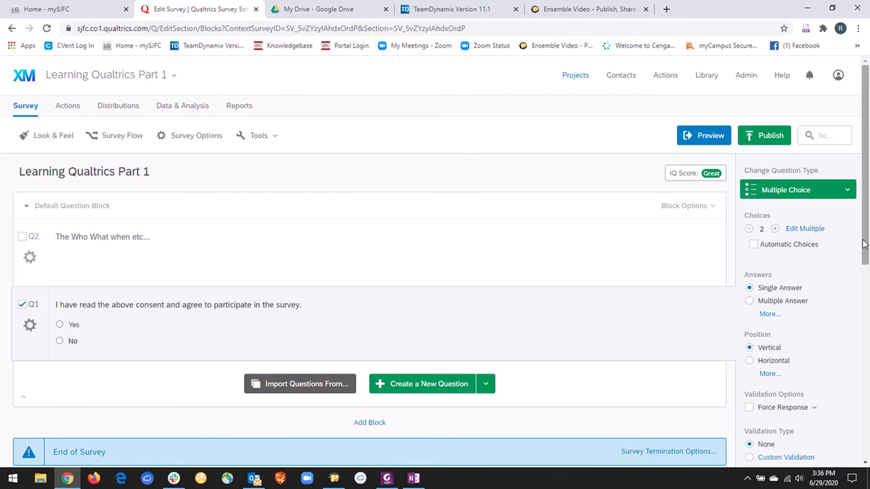
Set the consent choices to Horizontal position with Side labels, then preview the survey and return to the editor.
scroll(866, 241, "down", 2)
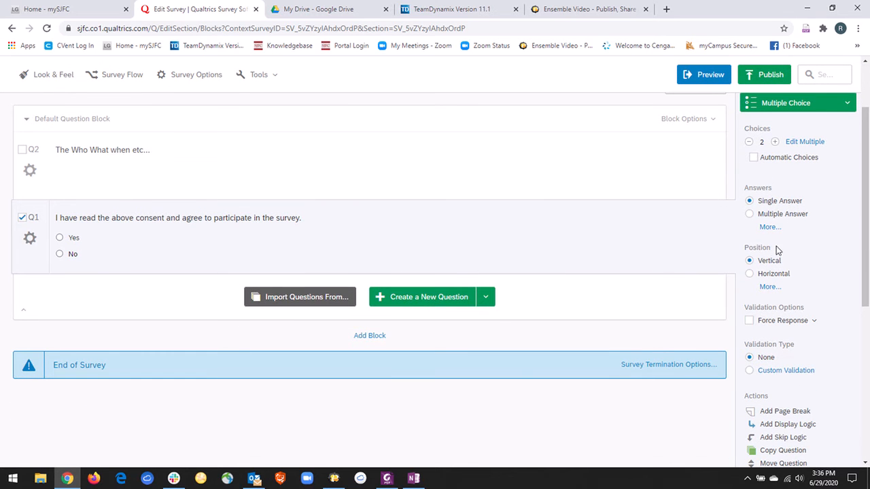
left_click(749, 274)
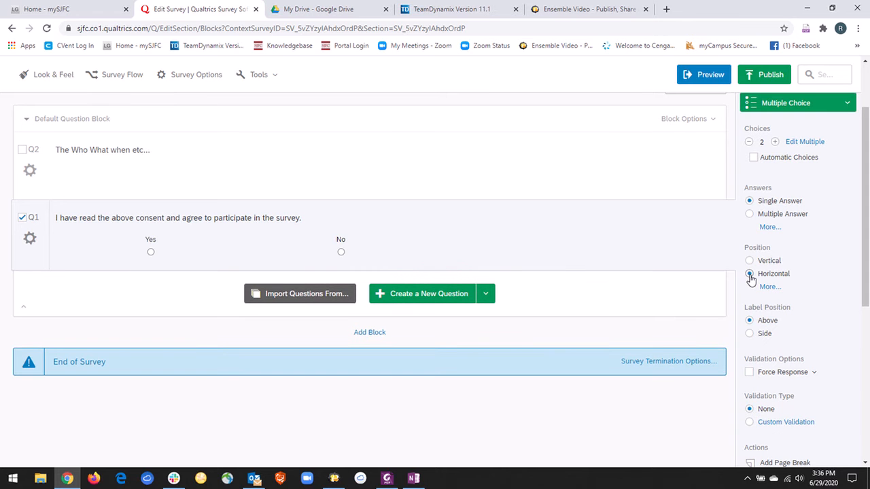
left_click(750, 334)
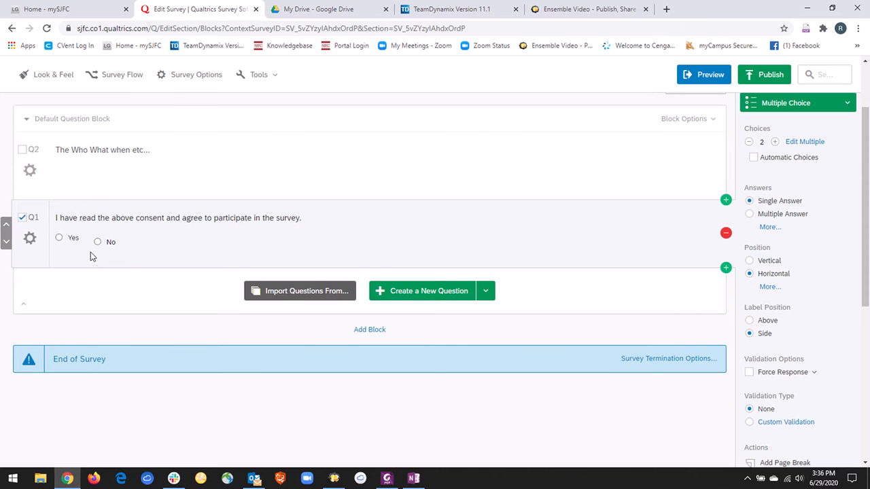
left_click(699, 79)
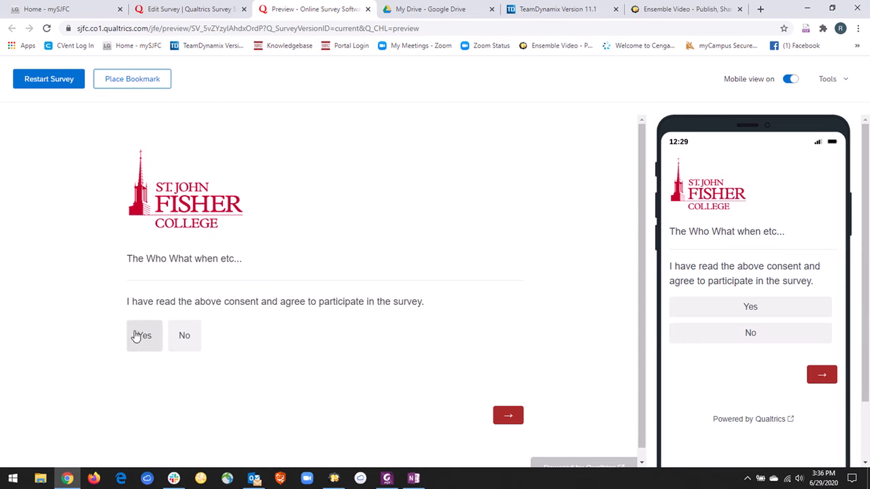
left_click(208, 15)
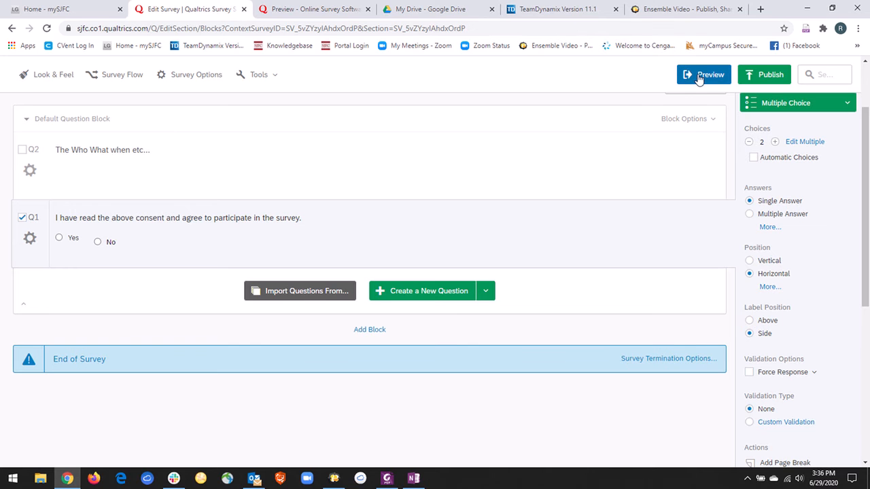
Append "Letter of consent" to the descriptive text and add a multiple-choice question below the consent question.
left_click(172, 157)
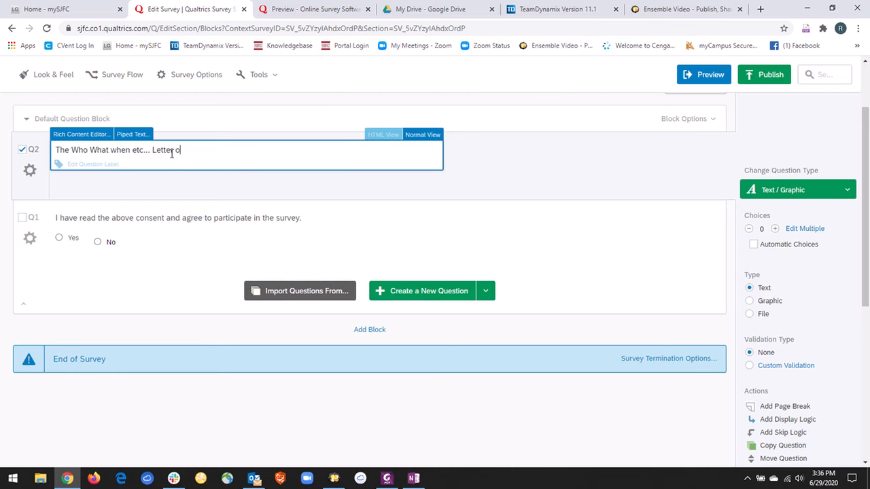
left_click(152, 251)
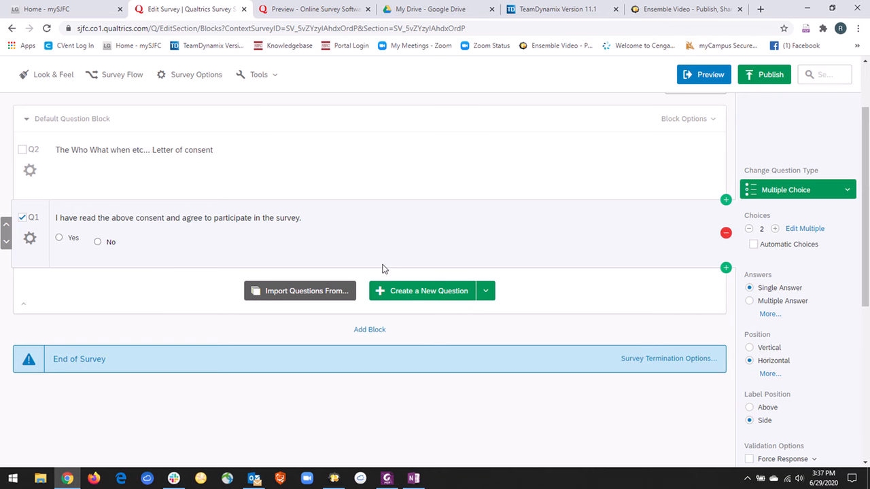
left_click(727, 269)
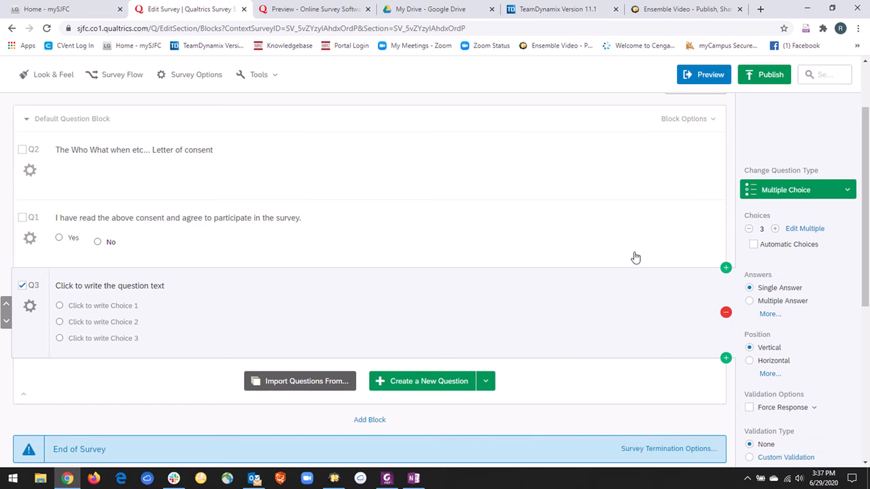
Add skip logic to the consent question so that selecting "No" skips to End of Survey.
left_click(535, 248)
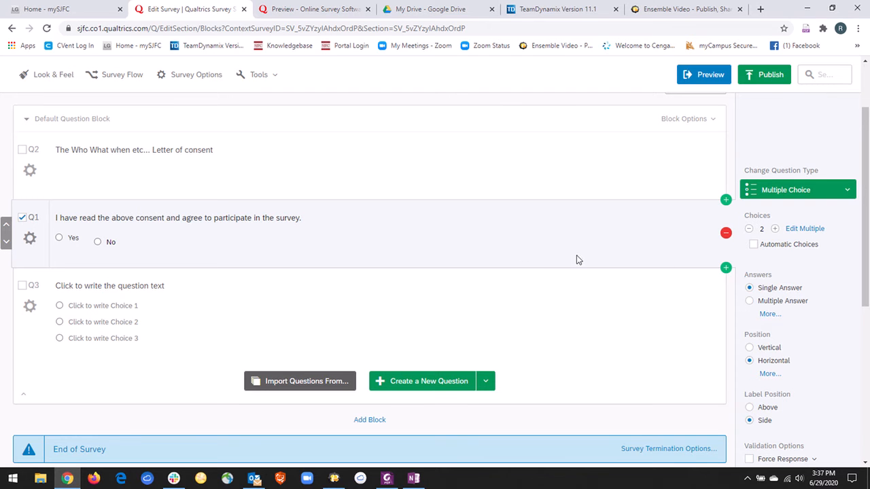
left_click_drag(857, 262, 851, 394)
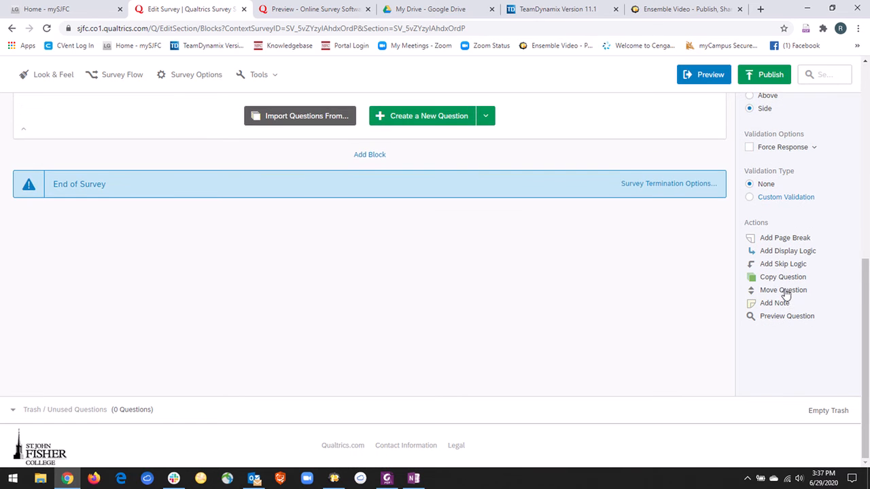
left_click(783, 287)
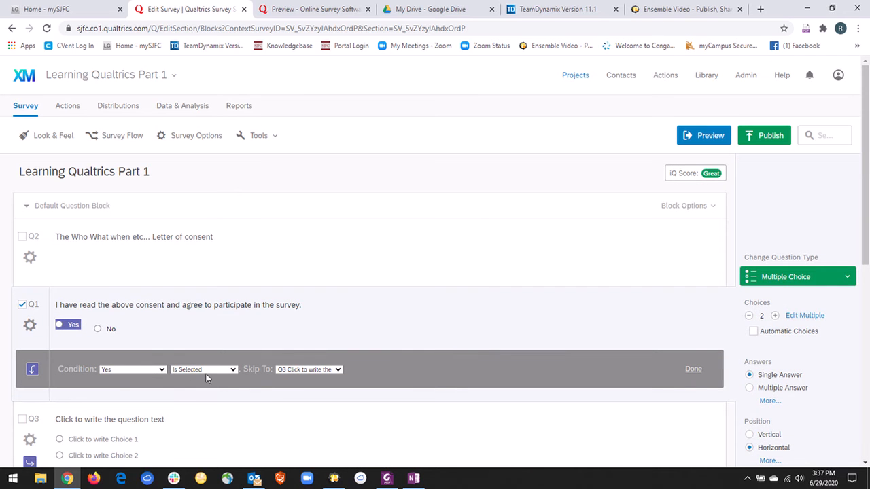
left_click(162, 371)
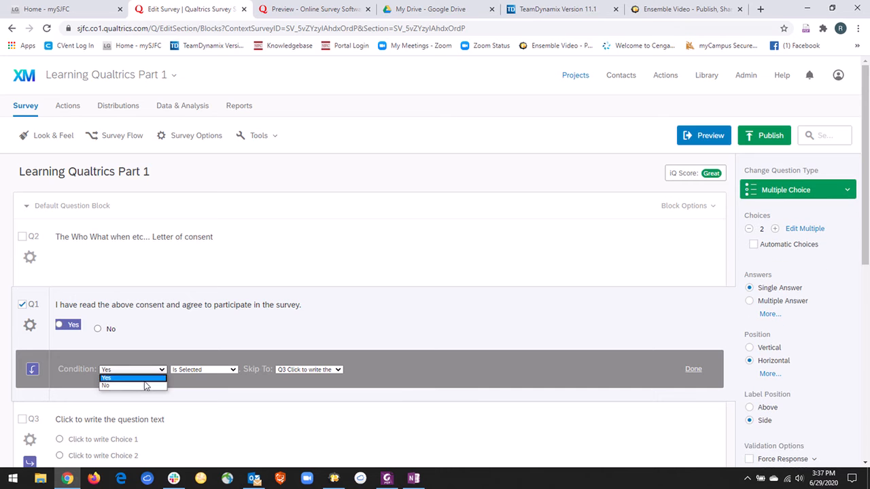
left_click(143, 386)
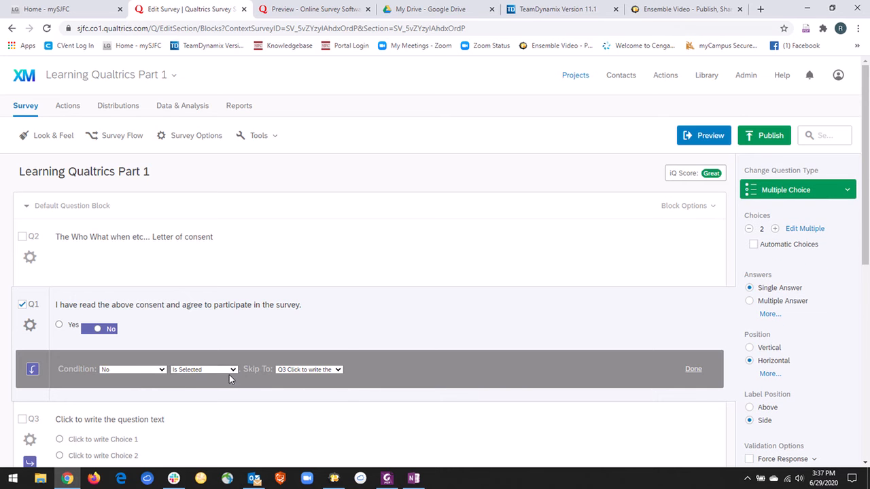
left_click(340, 370)
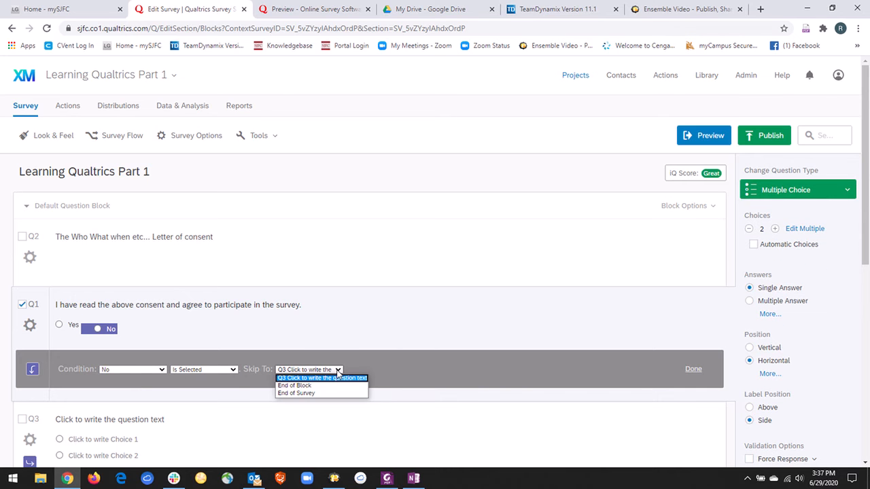
left_click(310, 392)
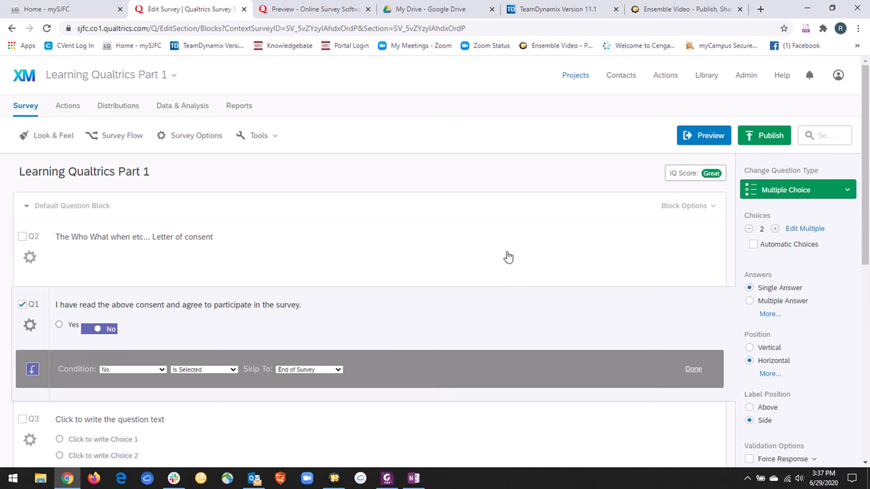
Preview the survey, answer "No" to the consent question, submit it, and return to the editor.
left_click(701, 137)
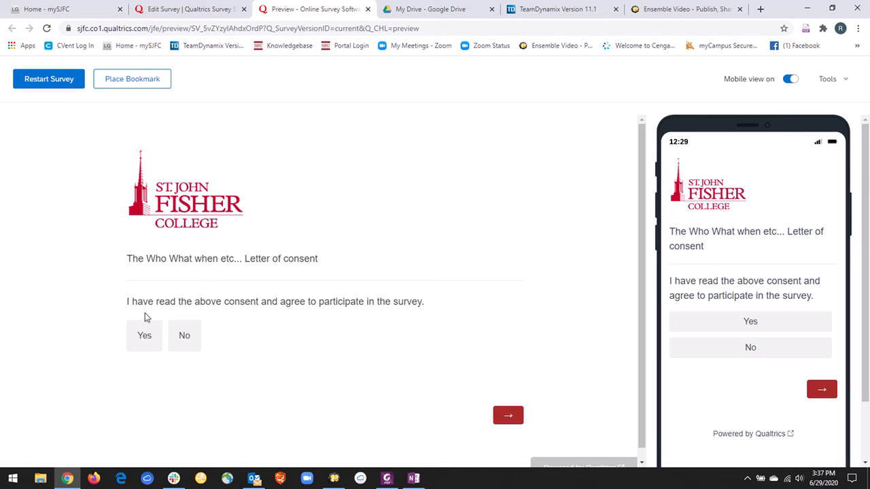
left_click(182, 342)
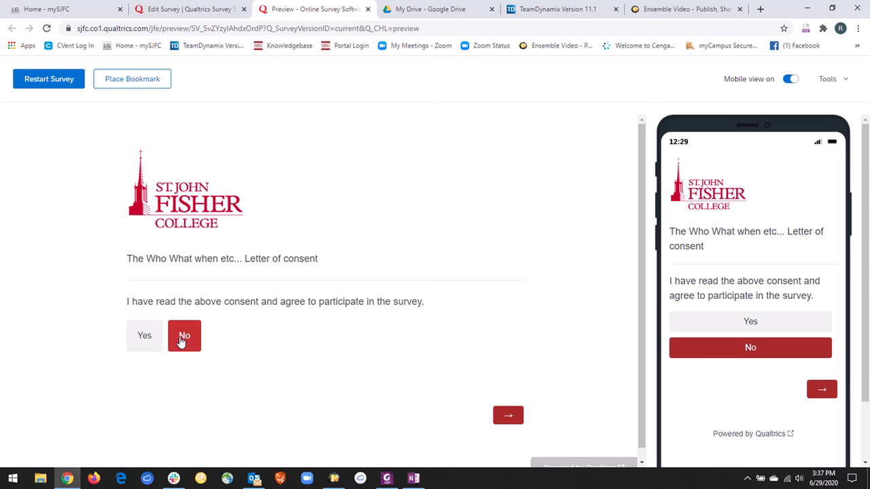
left_click(512, 419)
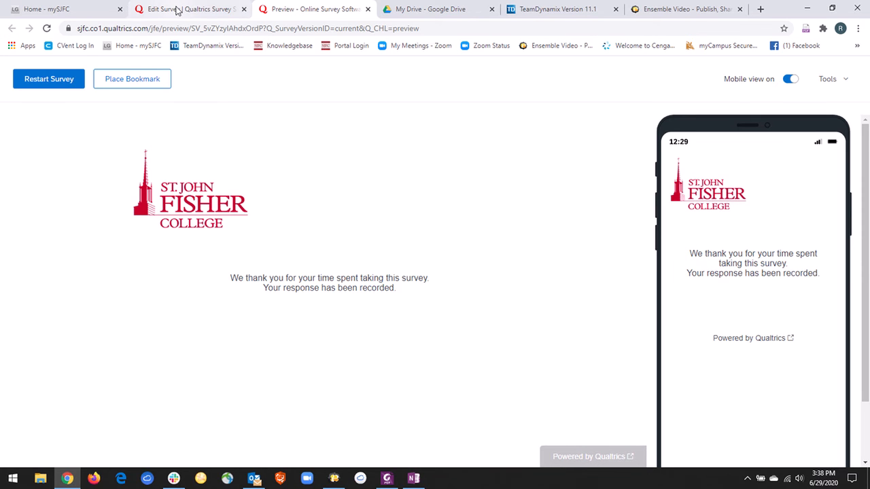
left_click(178, 10)
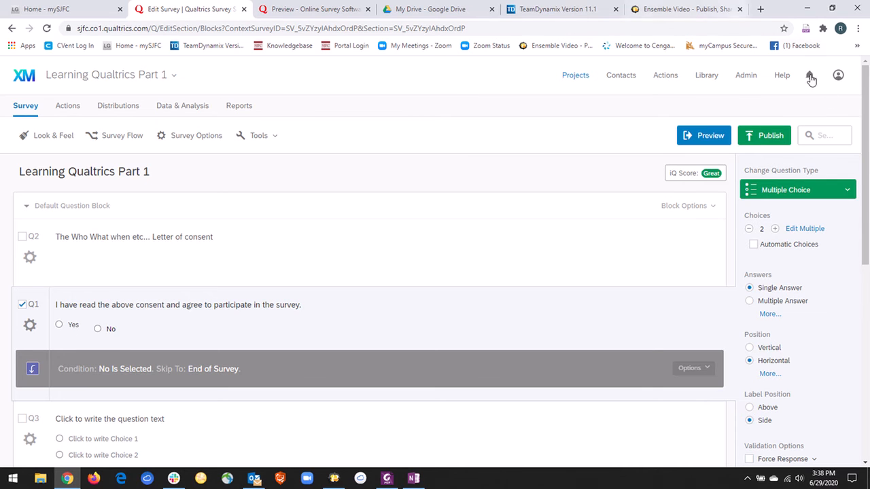
Look through the standard and specialty question types available for a new question and their sample previews, then close the list.
left_click_drag(862, 136, 862, 214)
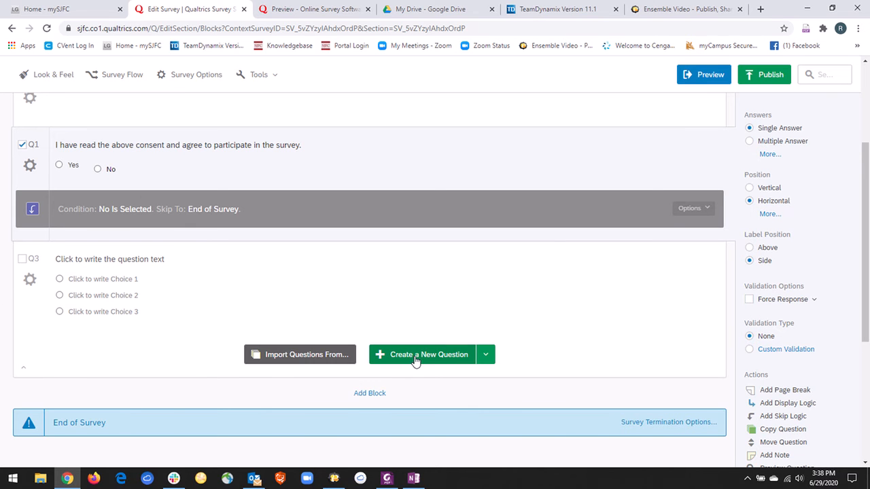
left_click(486, 356)
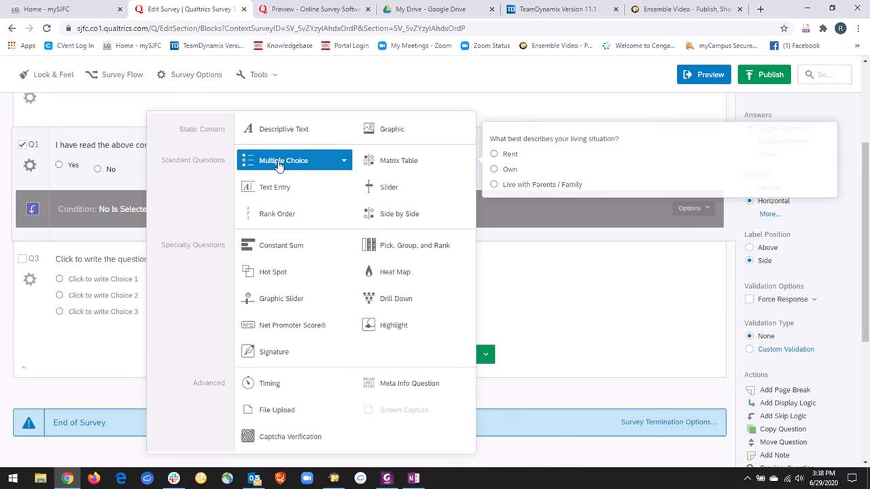
left_click(344, 163)
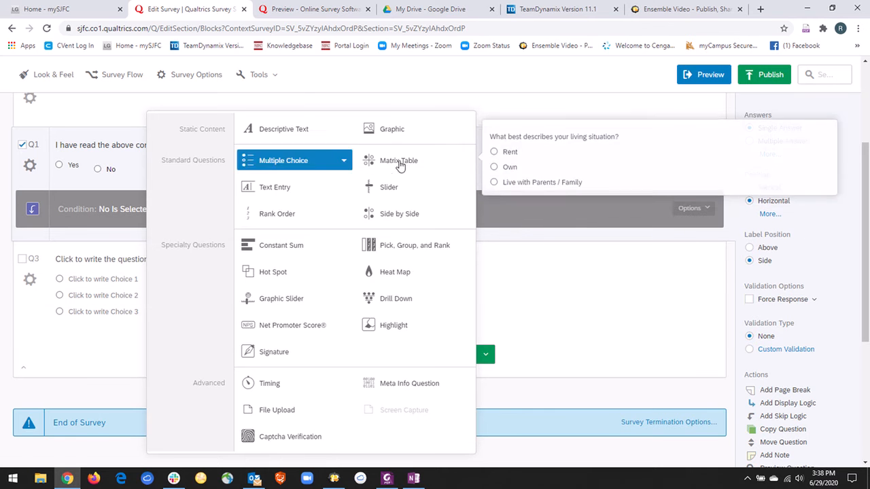
mouse_move(467, 164)
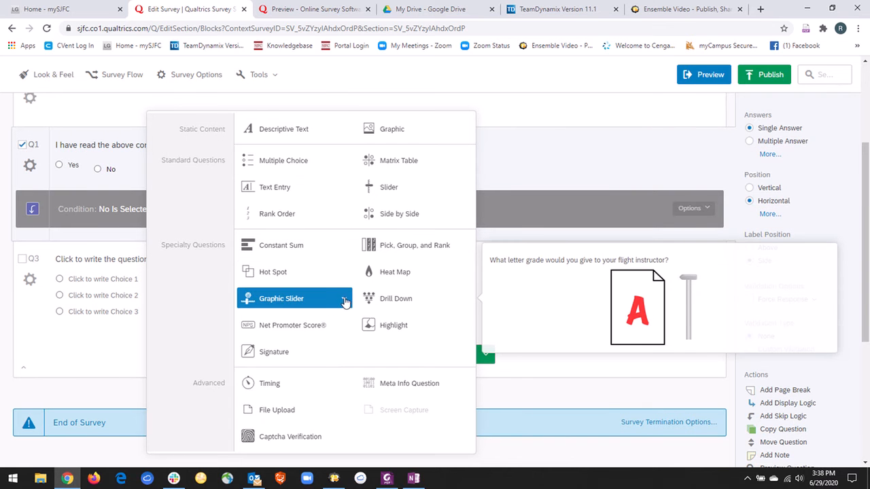
mouse_move(347, 302)
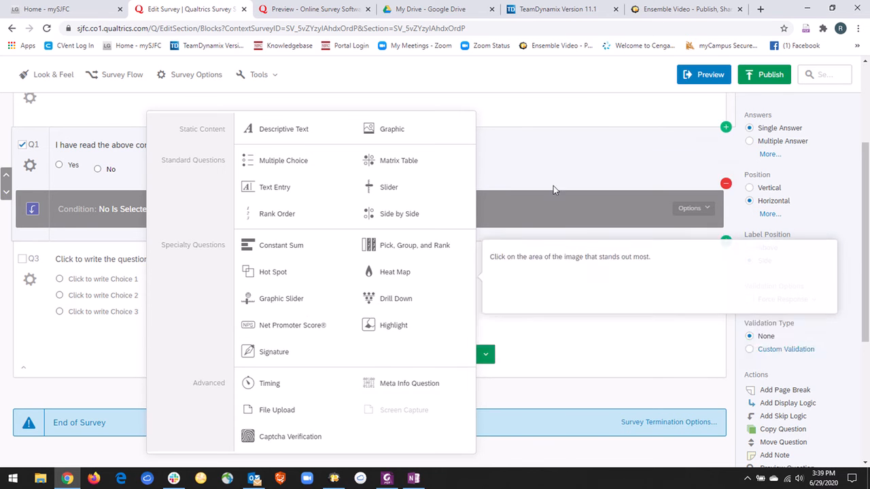
left_click(500, 107)
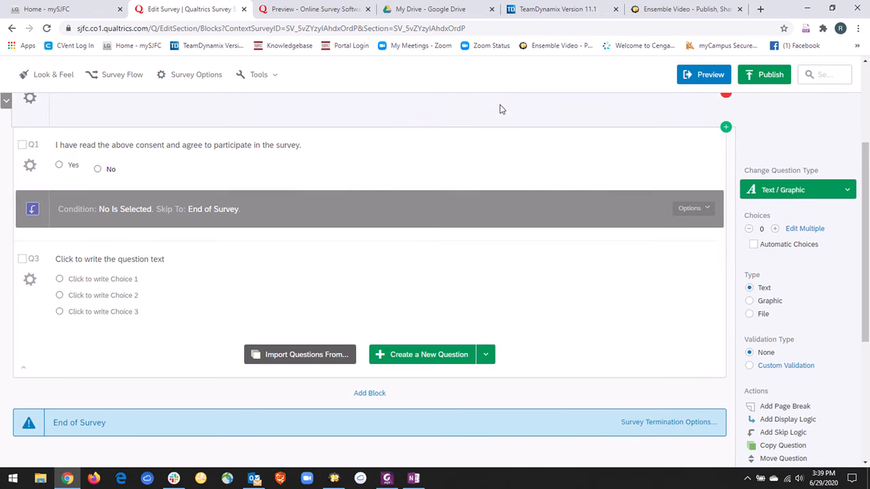
mouse_move(657, 297)
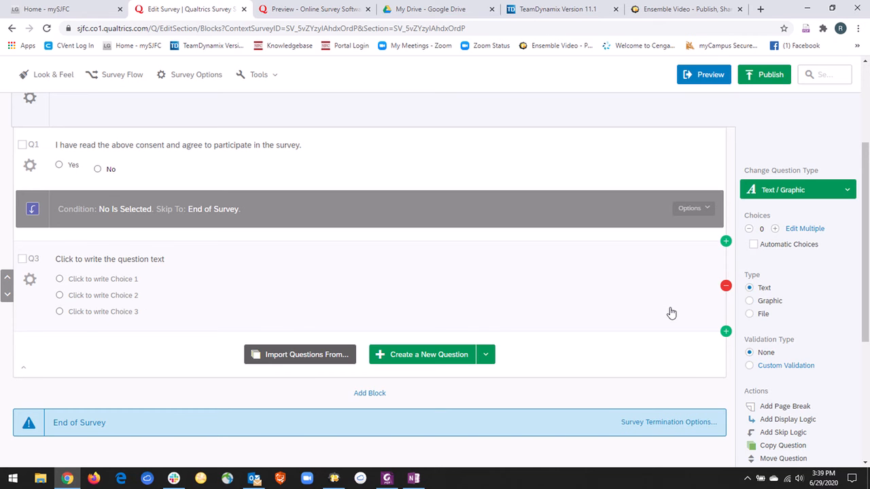
left_click(487, 356)
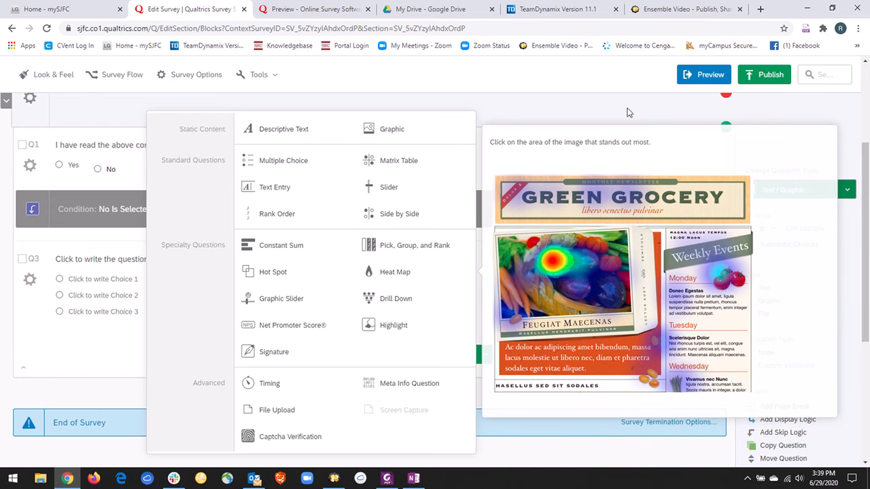
left_click(629, 113)
Change the question below the consent question to a Matrix Table of type Likert, Single Answer.
left_click(292, 314)
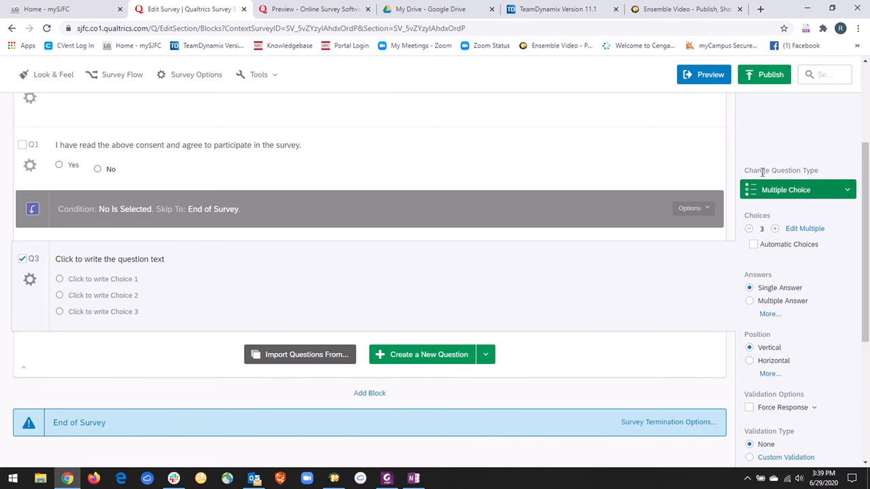
left_click(846, 194)
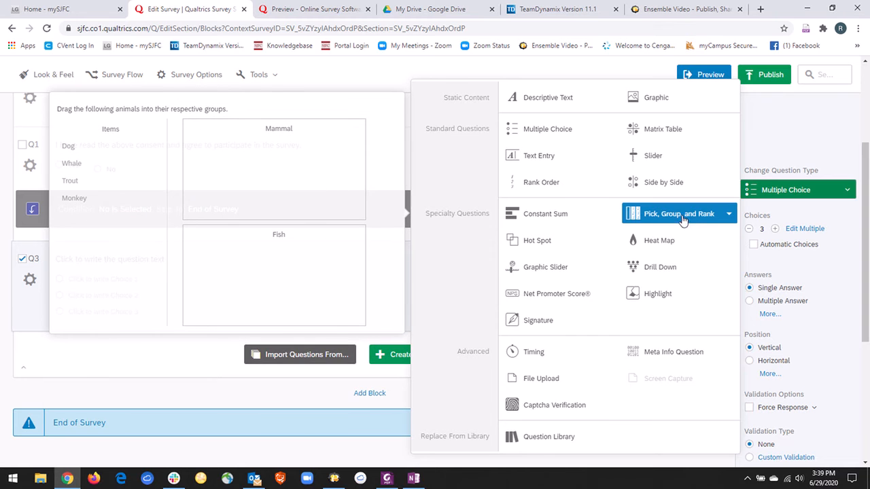
left_click(727, 130)
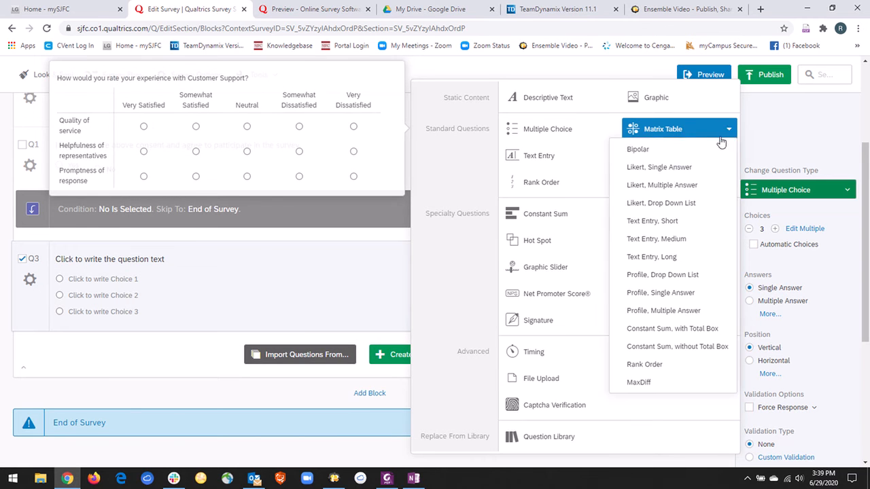
left_click(677, 176)
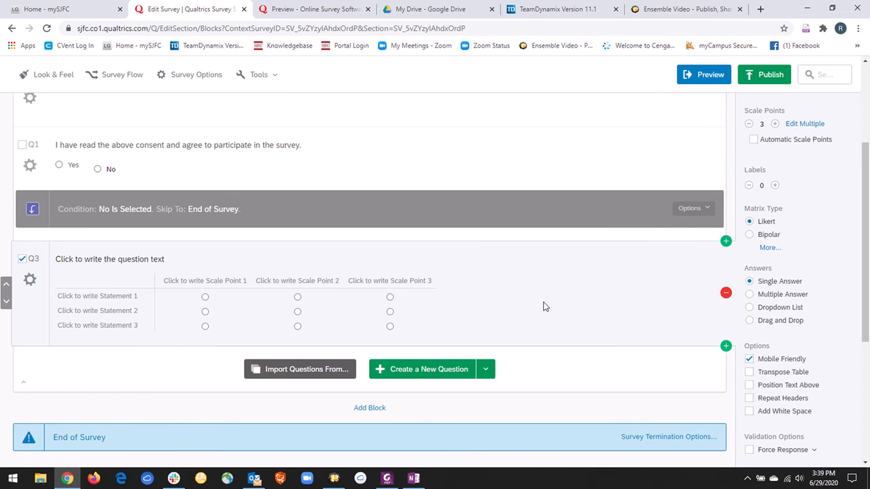
Preview the survey's first page, then return to the editor and look over the matrix question's options.
scroll(547, 302, "up", 1)
scroll(547, 302, "up", 2)
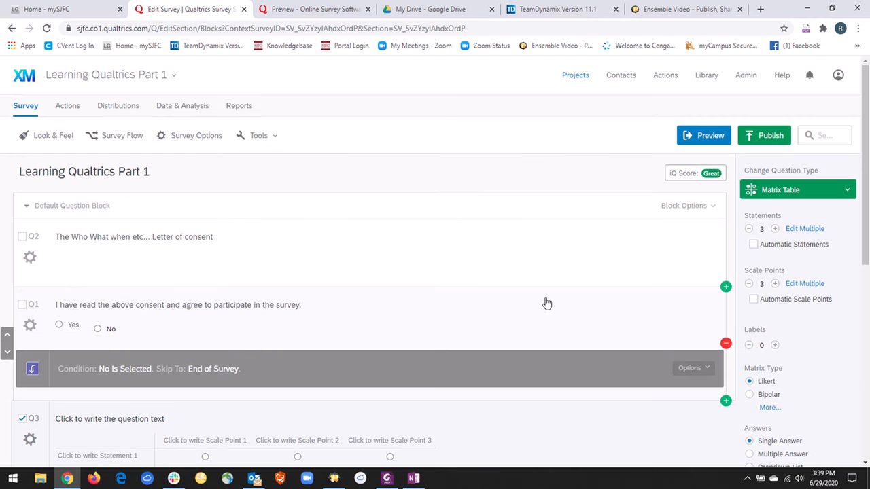
left_click(703, 138)
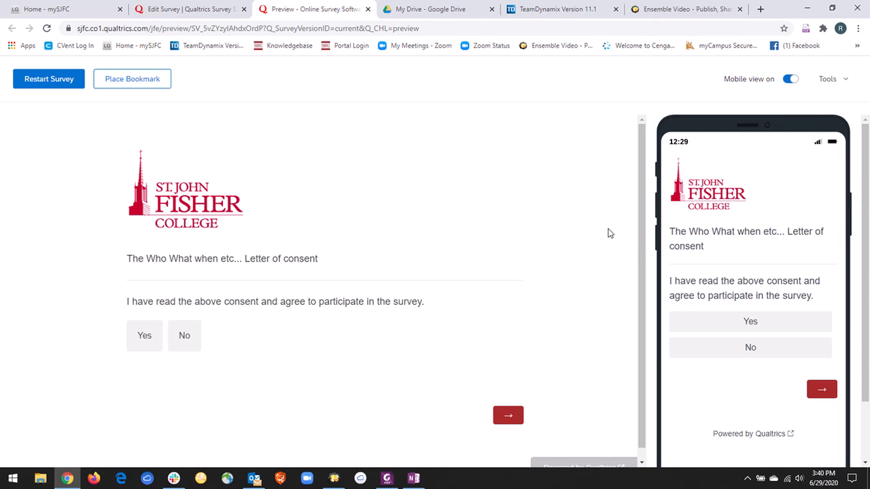
scroll(735, 274, "down", 1)
scroll(735, 273, "up", 1)
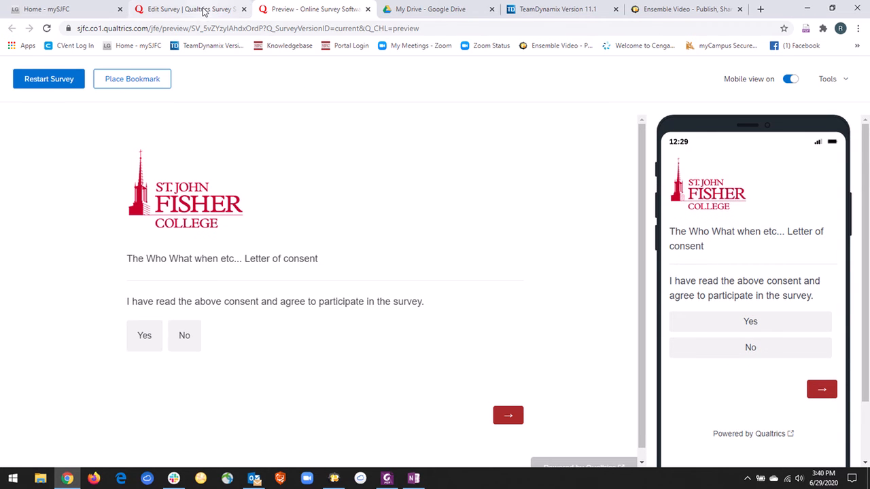
left_click(203, 9)
scroll(735, 362, "down", 3)
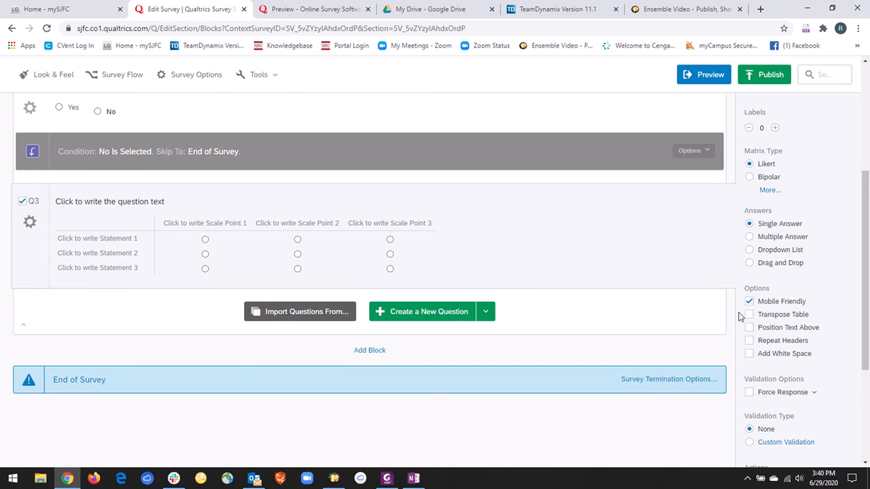
scroll(741, 317, "up", 4)
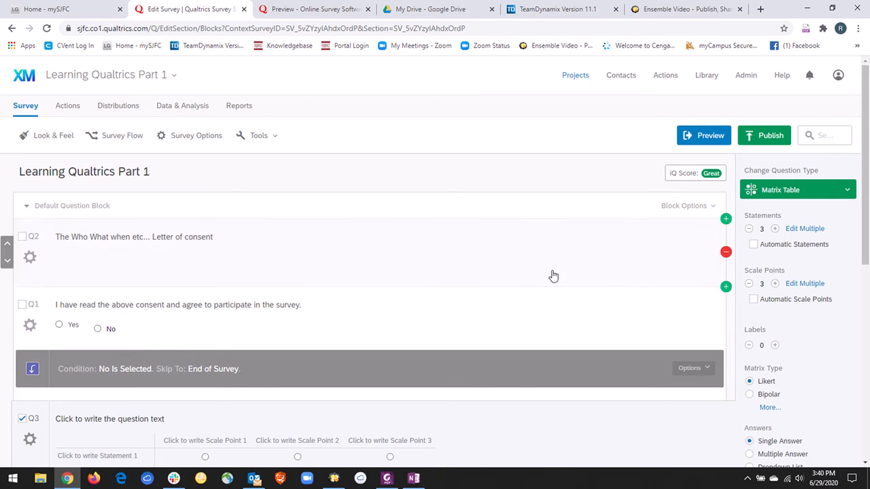
Set the survey's Progress Bar to With Text in the general Look and Feel settings and save.
left_click(53, 136)
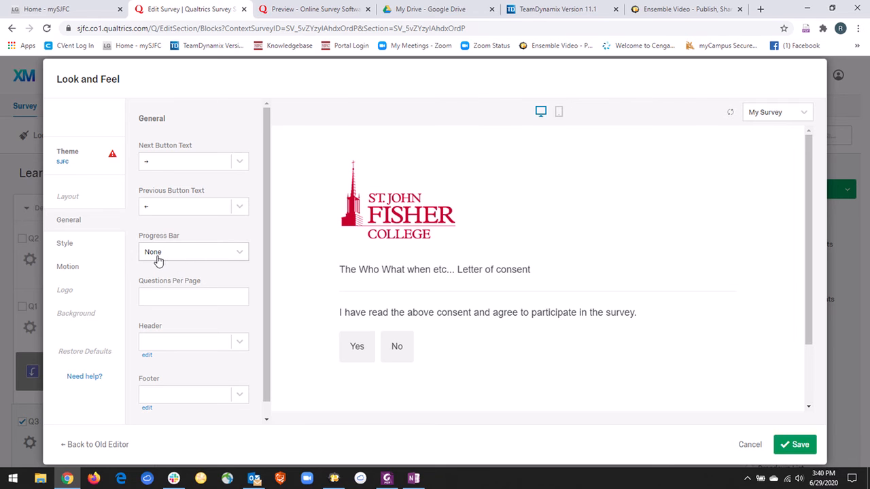
left_click(242, 254)
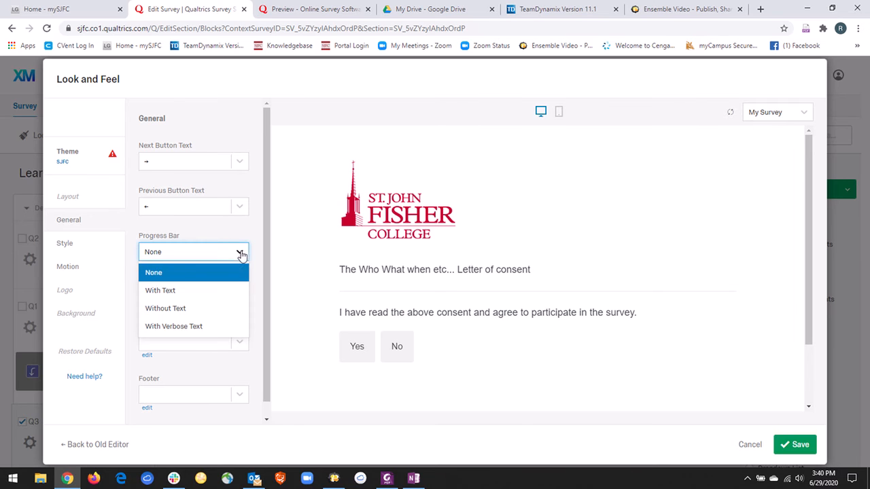
left_click(160, 291)
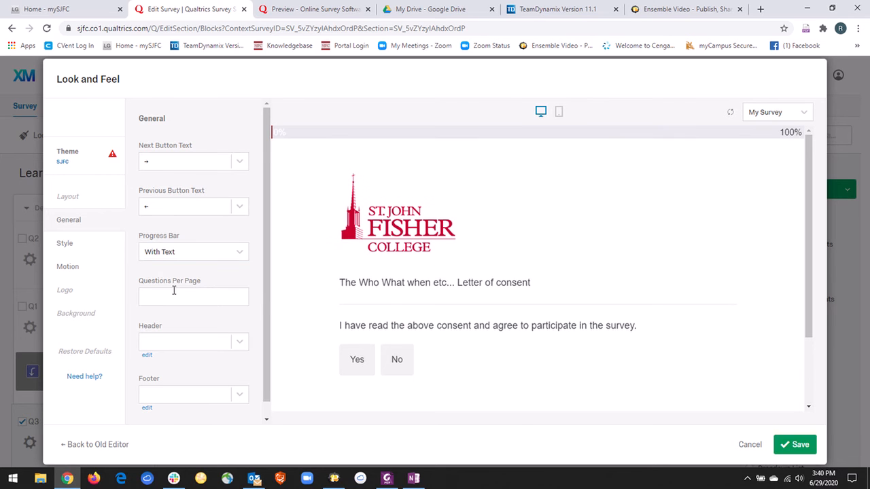
left_click(795, 445)
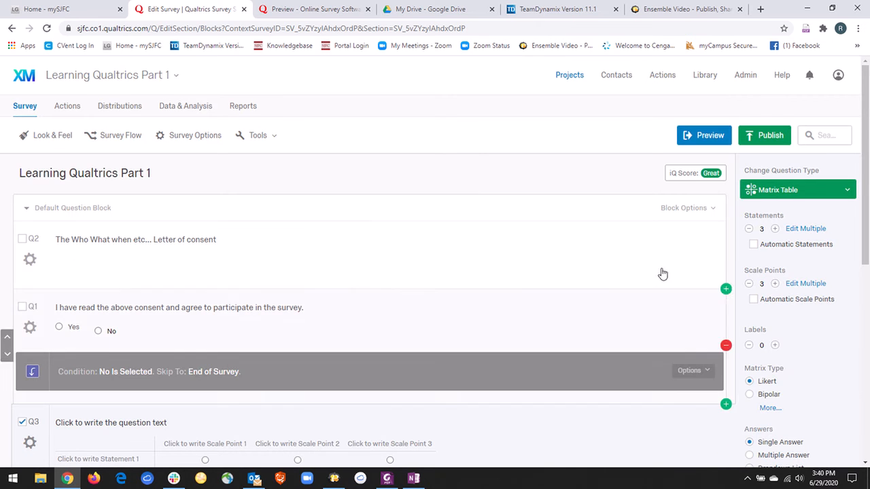
Preview the survey, answer "Yes" to the consent question and advance to the matrix question to check the progress bar.
left_click(694, 137)
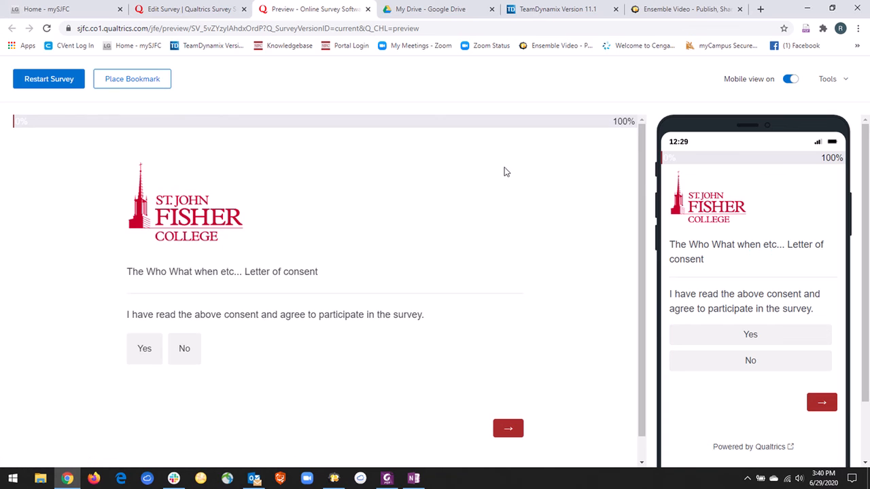
left_click(144, 354)
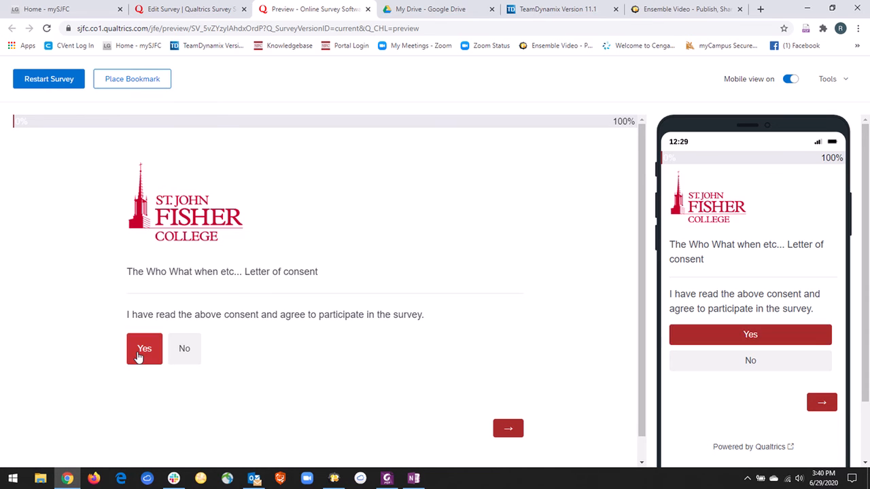
left_click(505, 428)
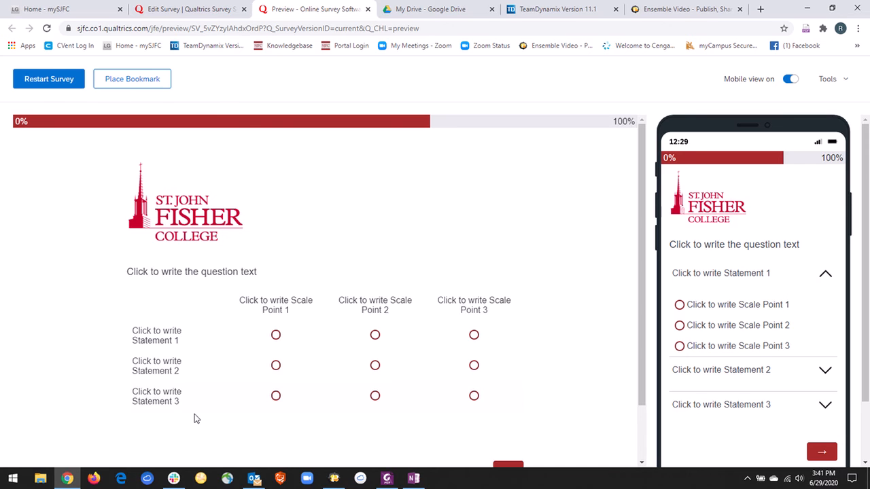
Advance the preview past the matrix question to the end-of-survey page, then close the preview and return to the editor.
scroll(476, 372, "down", 1)
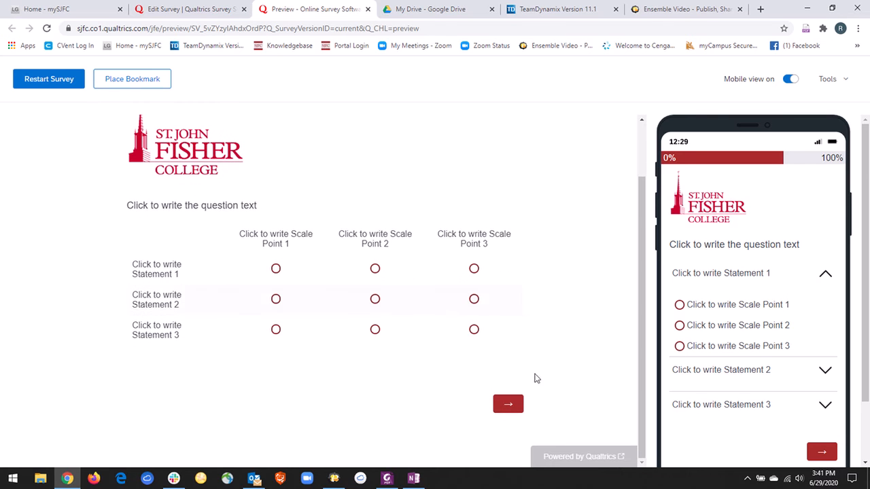
left_click(508, 406)
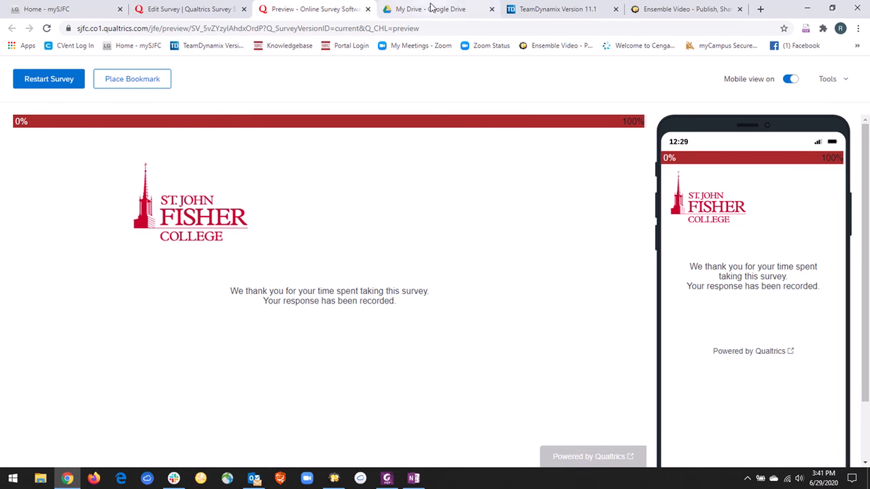
left_click(368, 10)
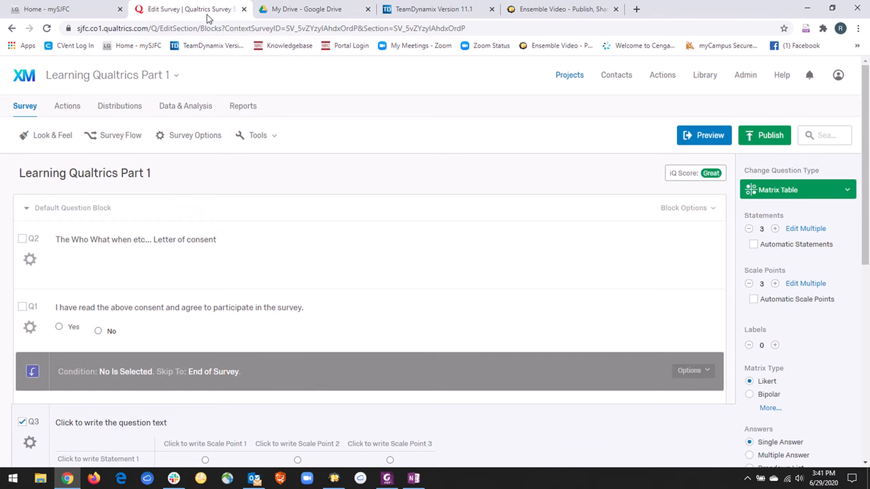
Open the Survey Options and look over the Survey Protection settings, switching Survey Expiration on and back off.
left_click(180, 139)
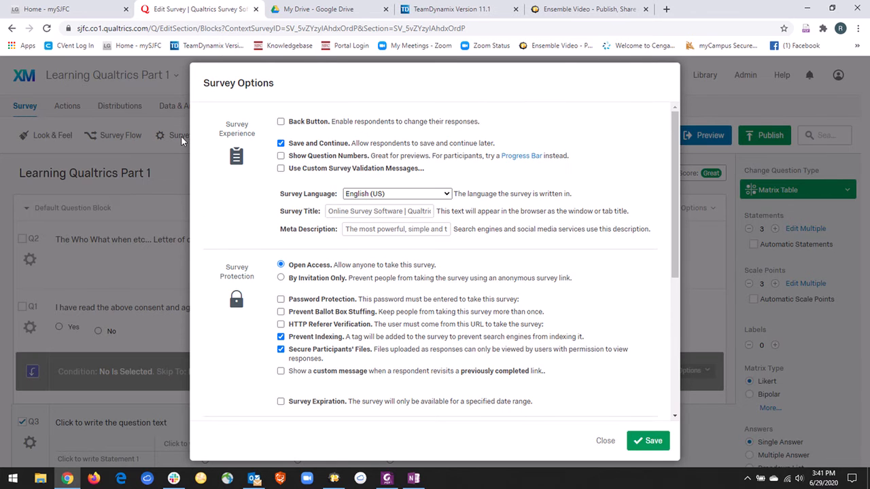
scroll(232, 266, "down", 2)
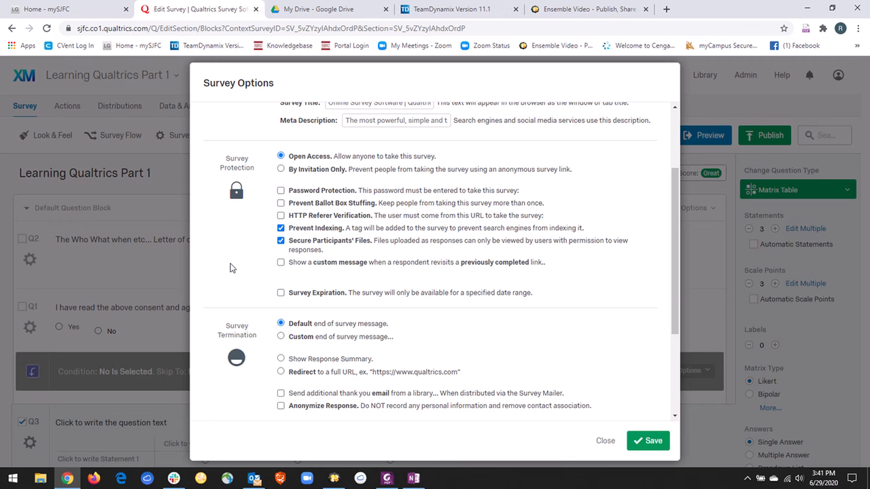
left_click(280, 294)
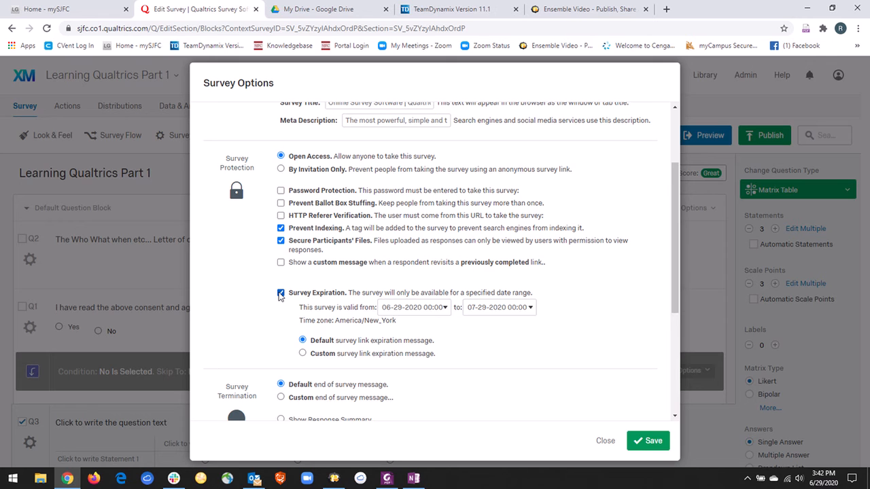
left_click(280, 293)
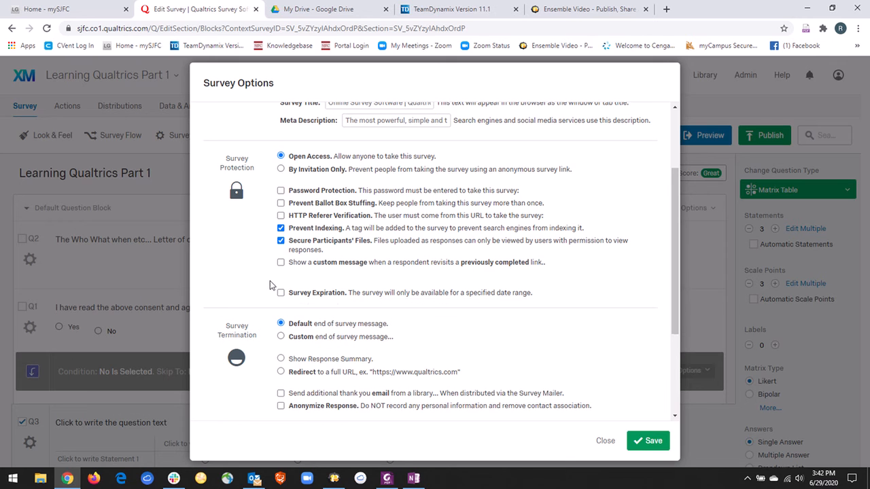
scroll(271, 284, "up", 1)
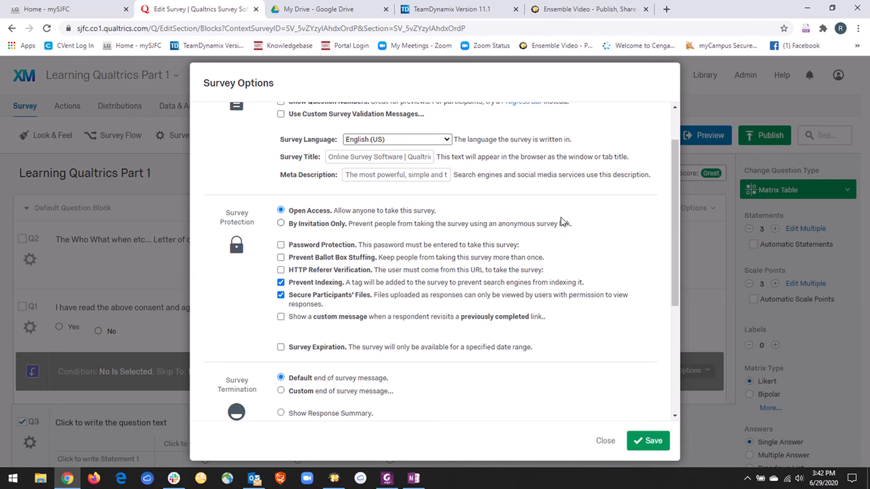
Enable Anonymize Response under Survey Termination in the Survey Options and save the settings.
scroll(564, 246, "down", 2)
scroll(564, 246, "down", 1)
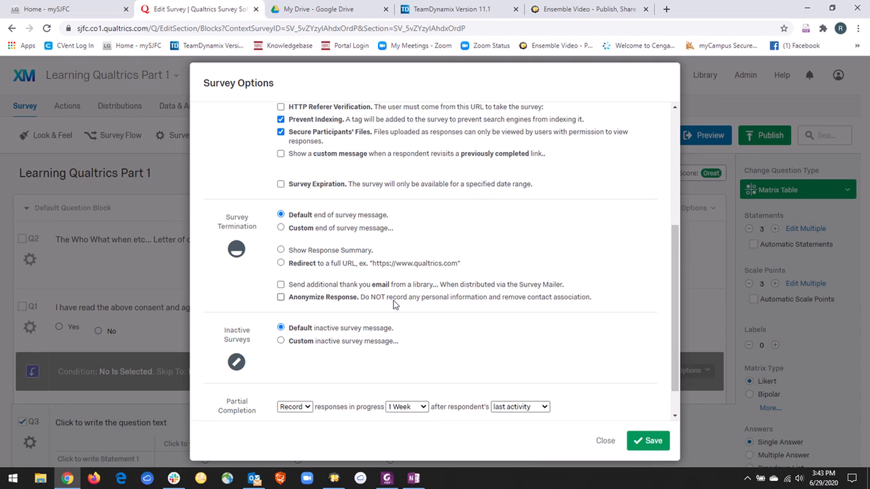
left_click(282, 299)
scroll(267, 299, "up", 2)
scroll(267, 300, "up", 1)
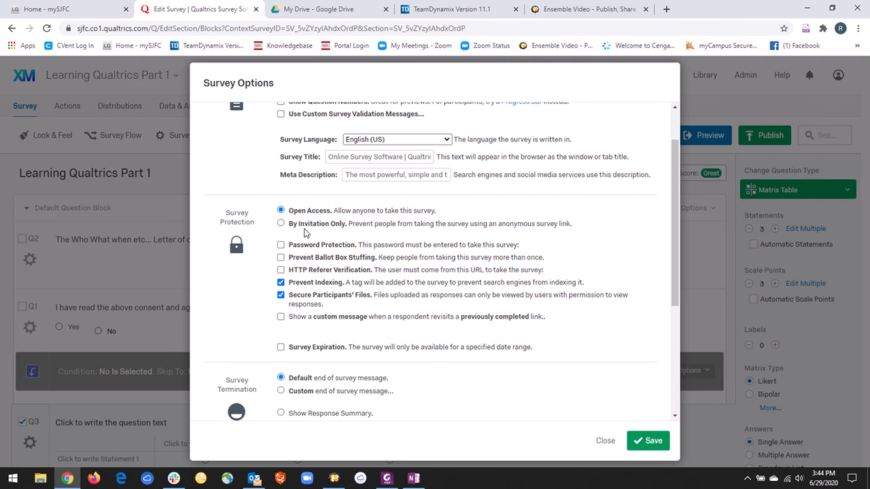
scroll(306, 233, "down", 3)
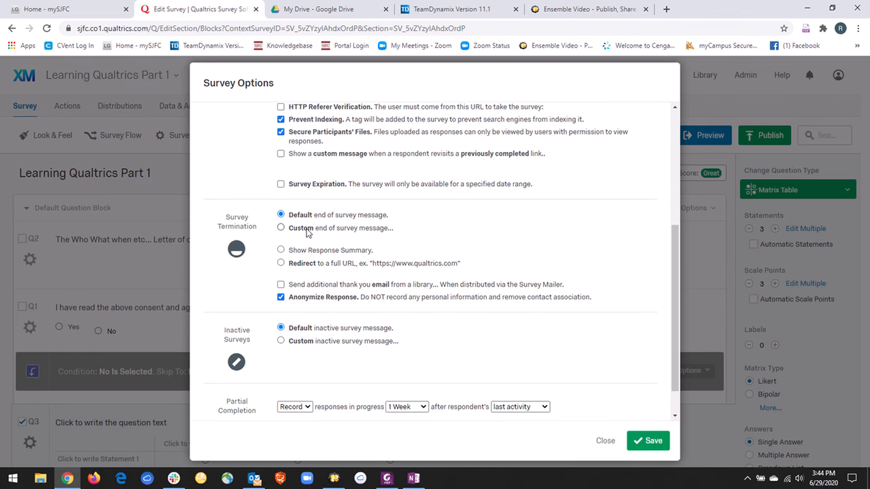
scroll(307, 234, "up", 1)
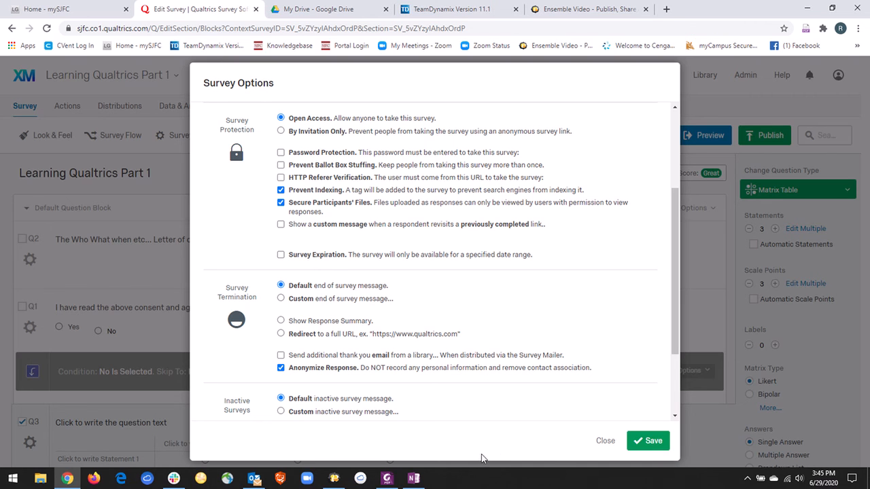
left_click(644, 442)
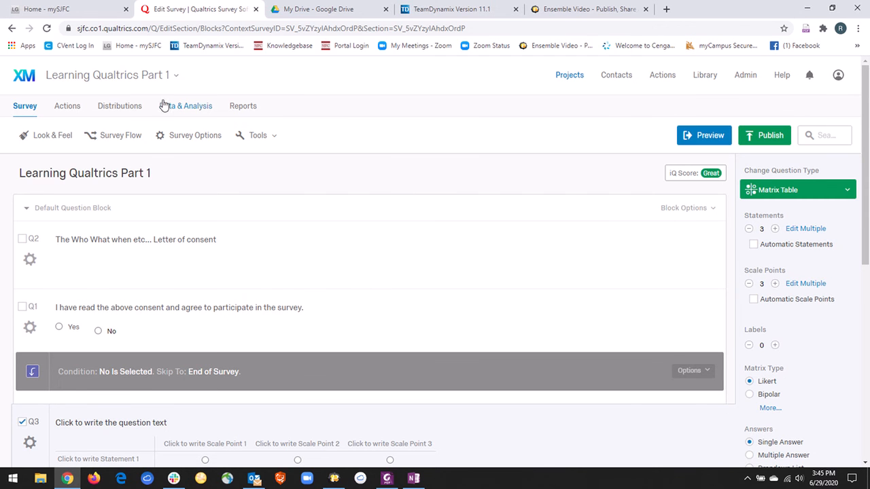
Preview the first page of the survey to check the order of its questions, then return to the editor.
left_click(276, 139)
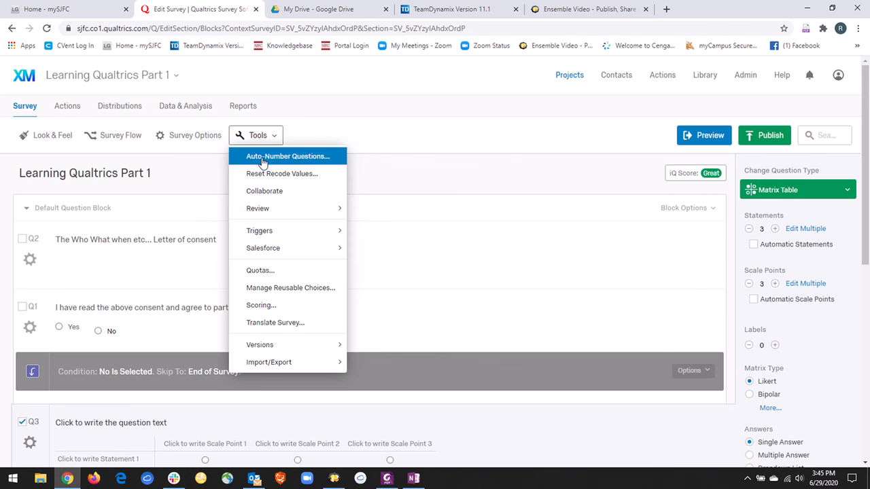
left_click(407, 143)
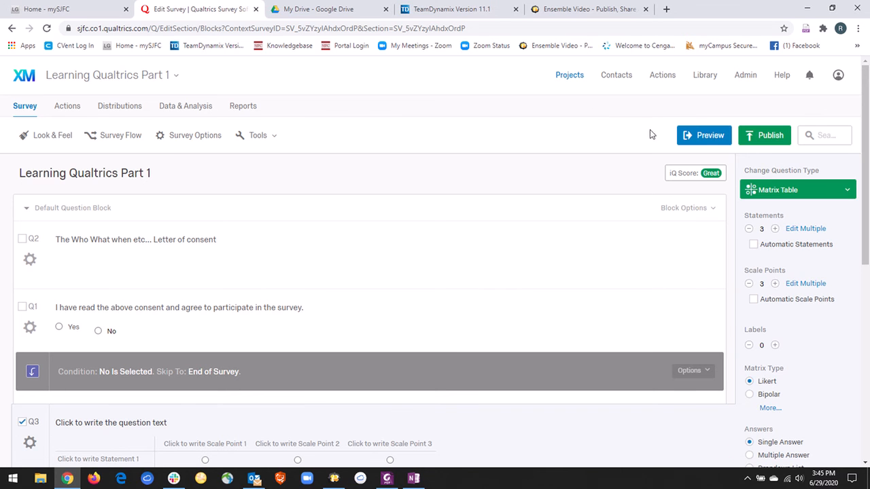
left_click(704, 138)
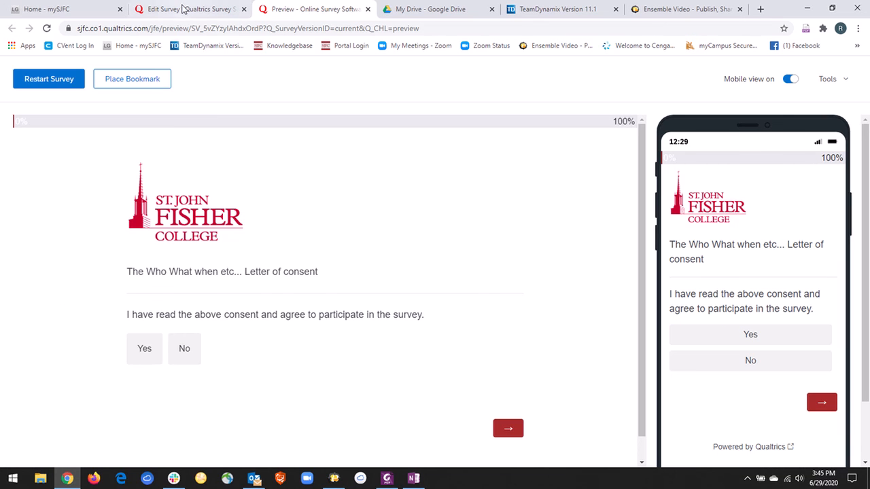
left_click(180, 11)
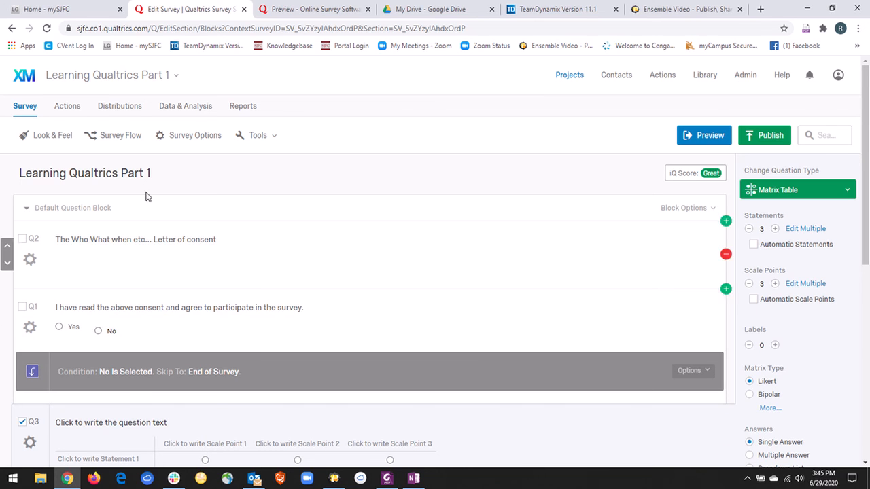
Auto-number all survey questions with Sequential Numbering, keeping the prefix Q.
left_click(268, 138)
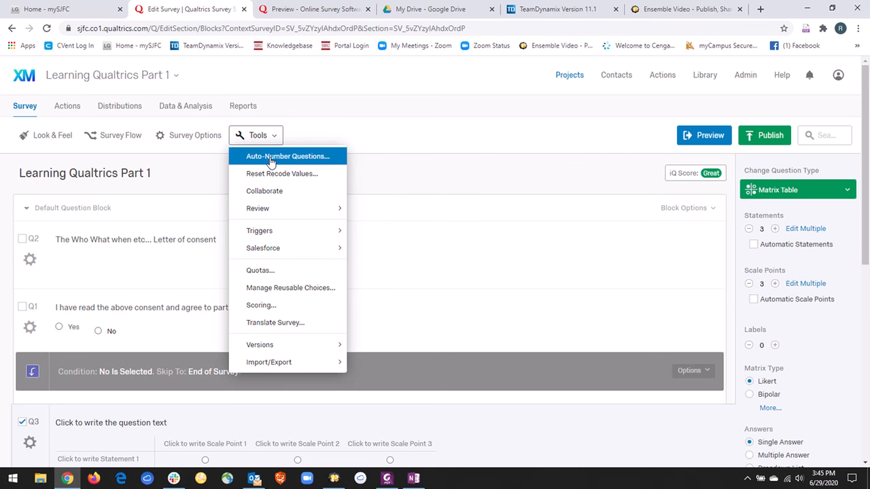
left_click(270, 158)
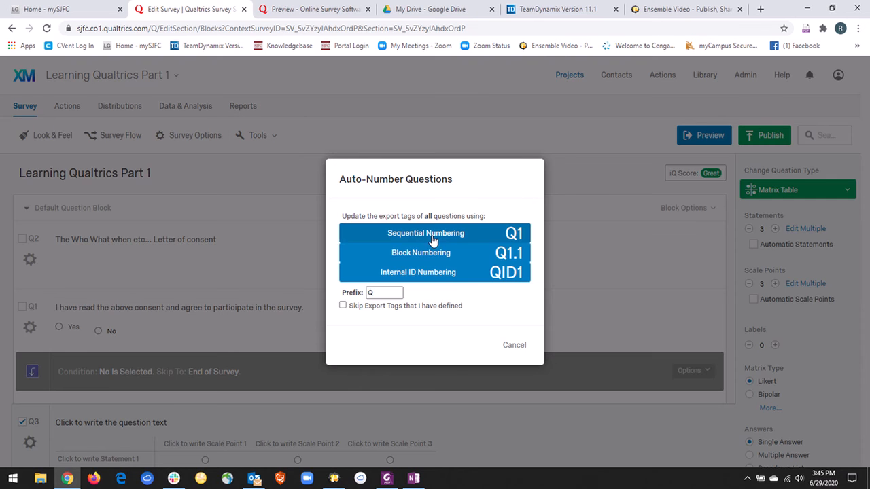
left_click(457, 239)
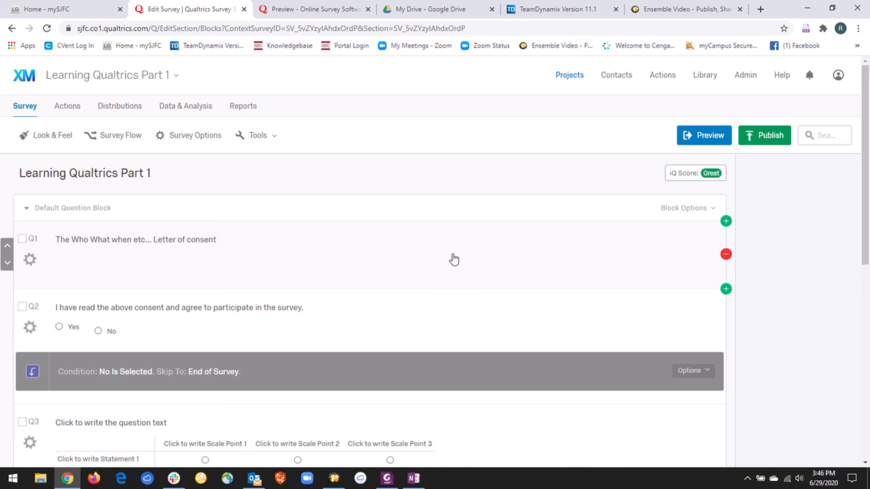
Move the consent letter question below the consent question, then move it back to the start of the block.
left_click(5, 266)
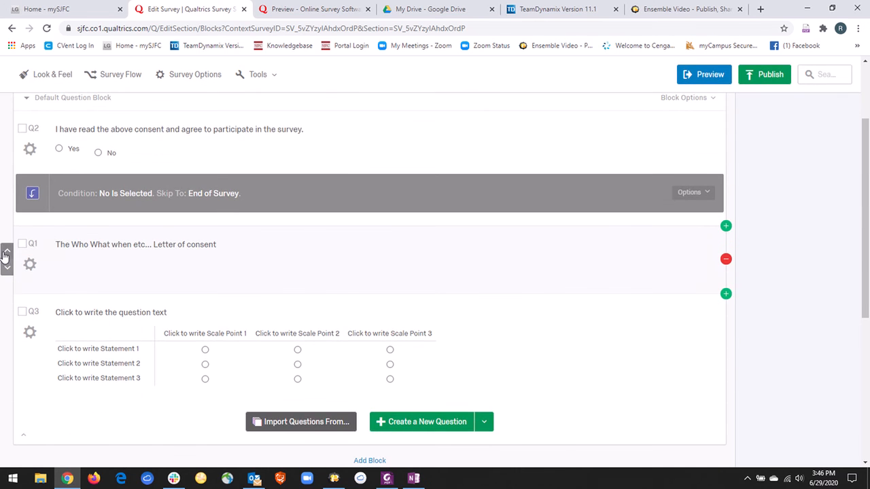
left_click(6, 253)
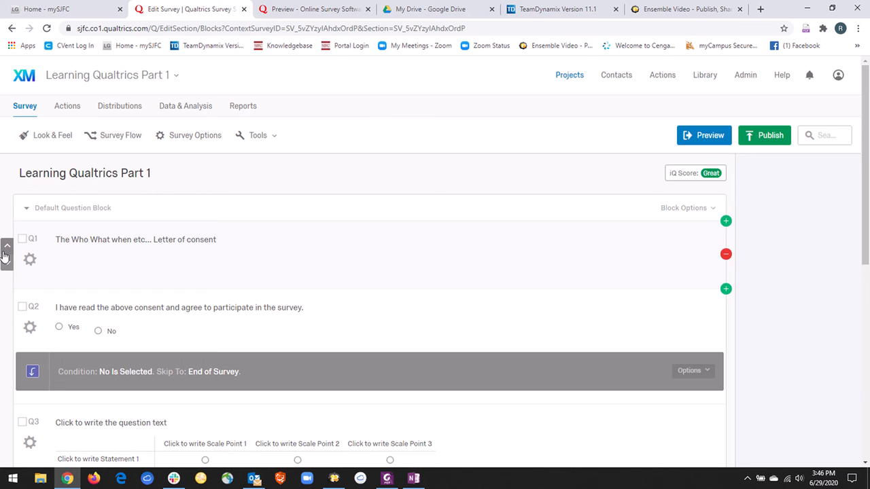
Look over the available survey tools, including the Import/Export choices for printing, importing and exporting the survey.
left_click(273, 142)
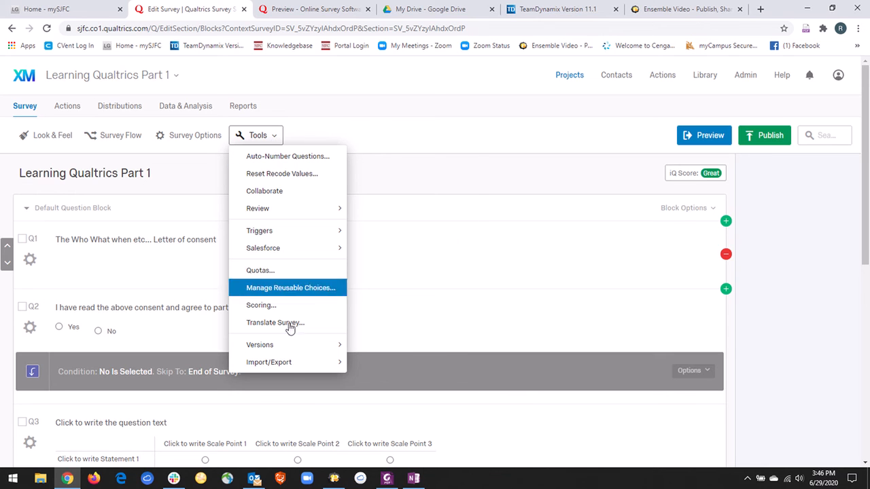
mouse_move(288, 370)
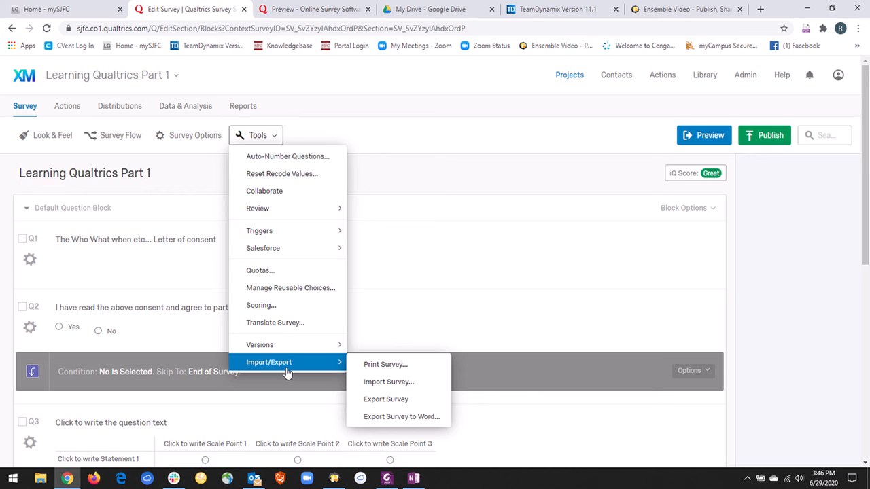
left_click(421, 179)
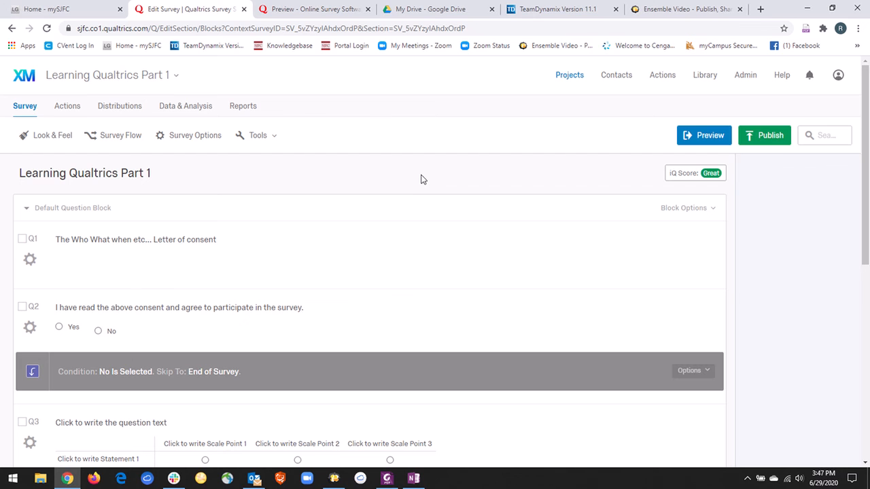
Delete the matrix question Q3 from the default question block.
scroll(445, 289, "down", 2)
scroll(440, 294, "down", 2)
left_click(462, 243)
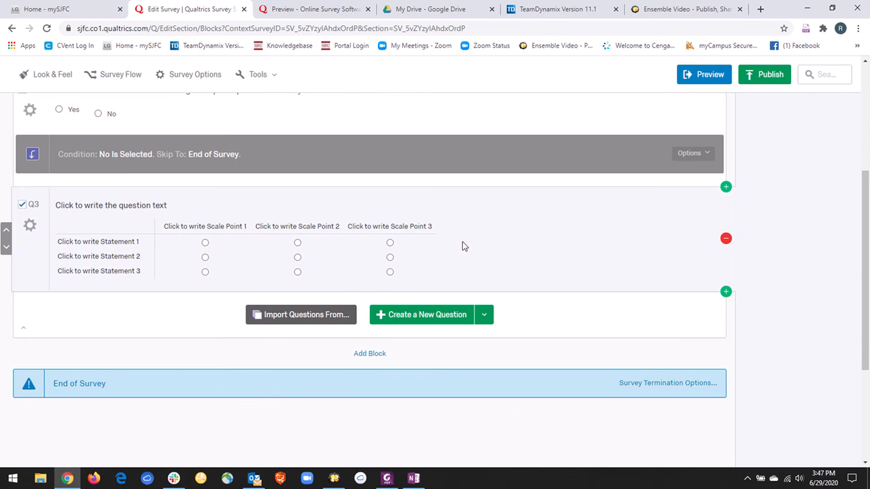
left_click(725, 239)
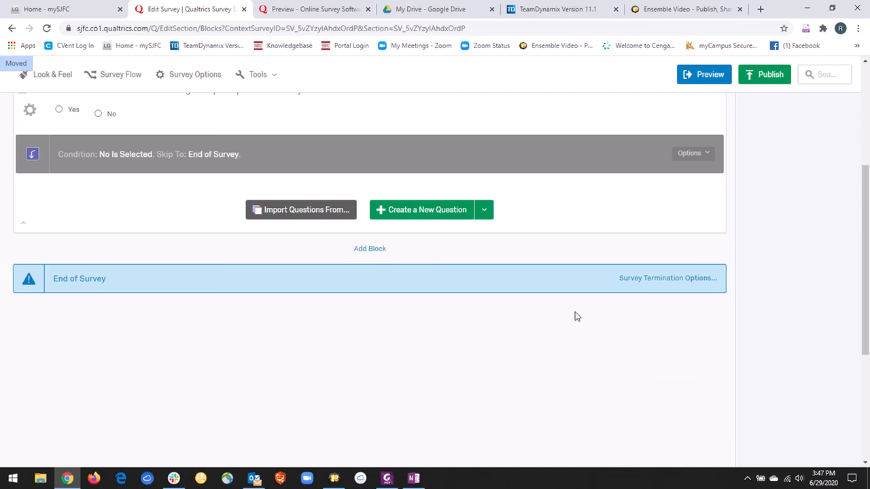
Restore the deleted matrix question from Trash / Unused Questions.
scroll(578, 315, "down", 3)
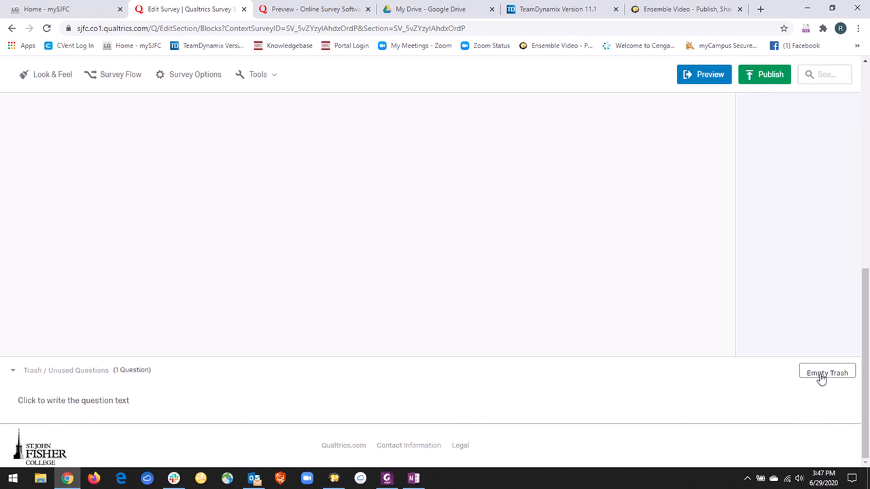
left_click(120, 404)
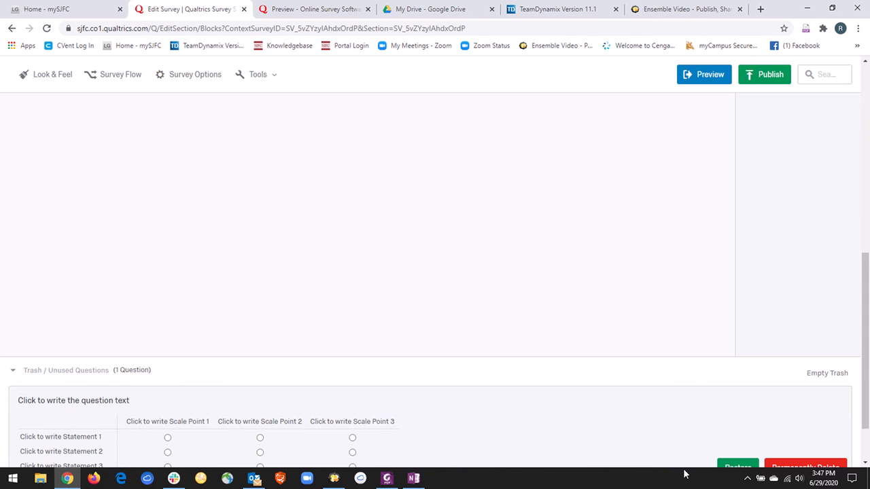
scroll(691, 387, "down", 2)
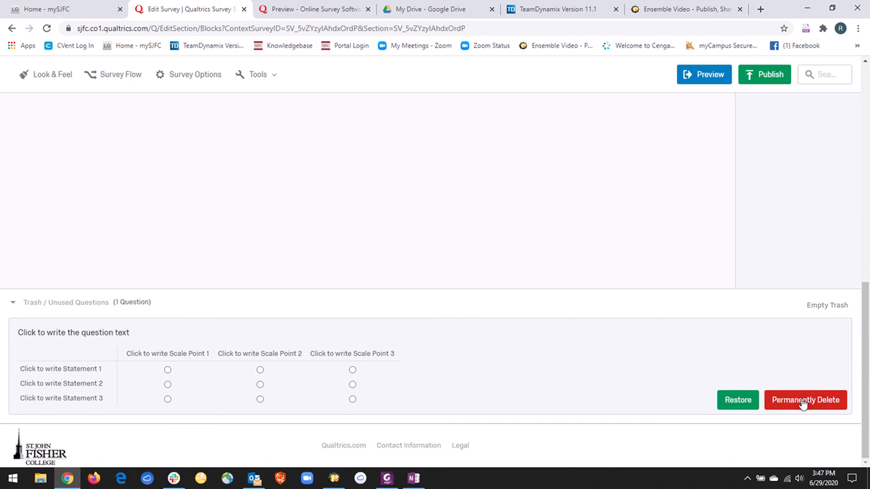
left_click(744, 402)
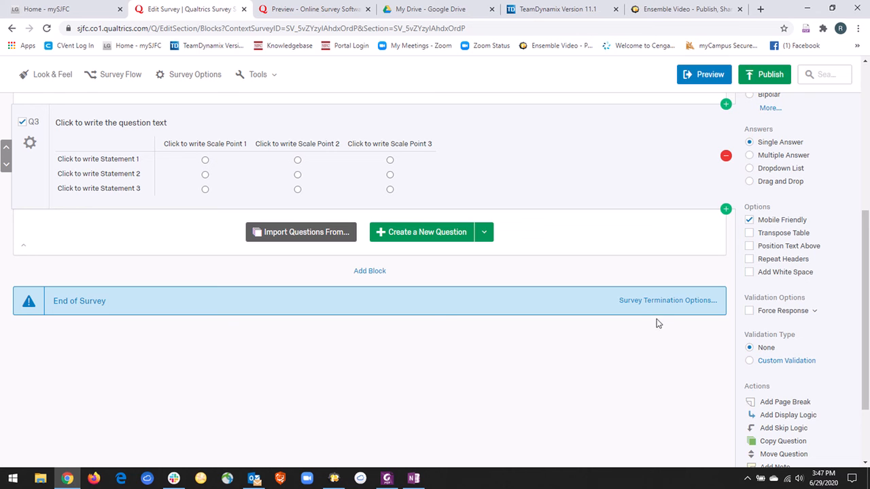
Open the survey's iQ Score ExpertReview, read the overall score and the passed checks, then close it.
scroll(563, 305, "up", 1)
scroll(563, 306, "up", 5)
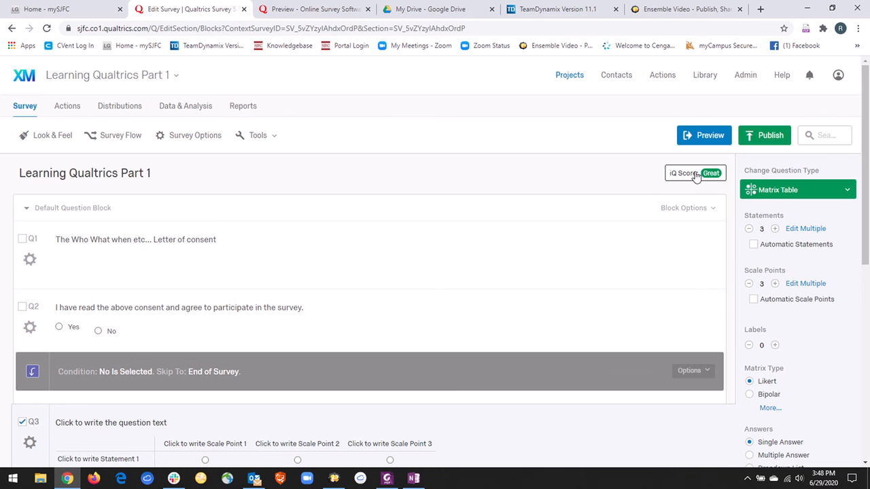
left_click(695, 176)
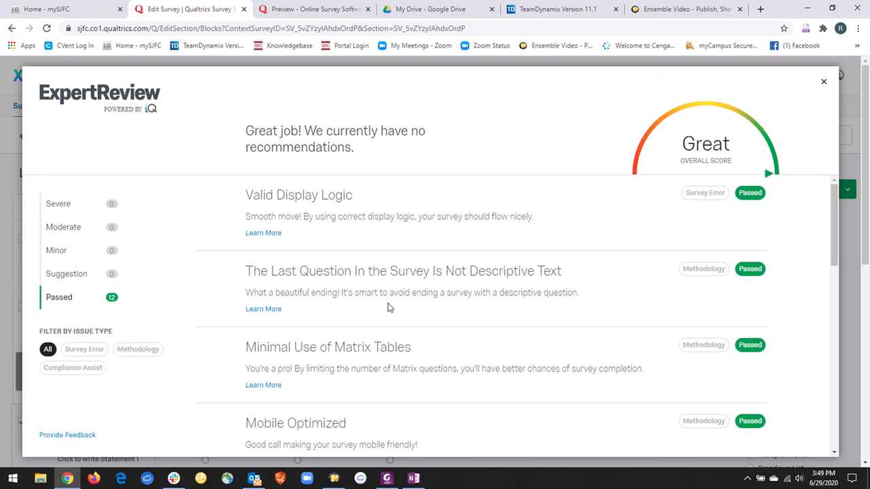
left_click(826, 83)
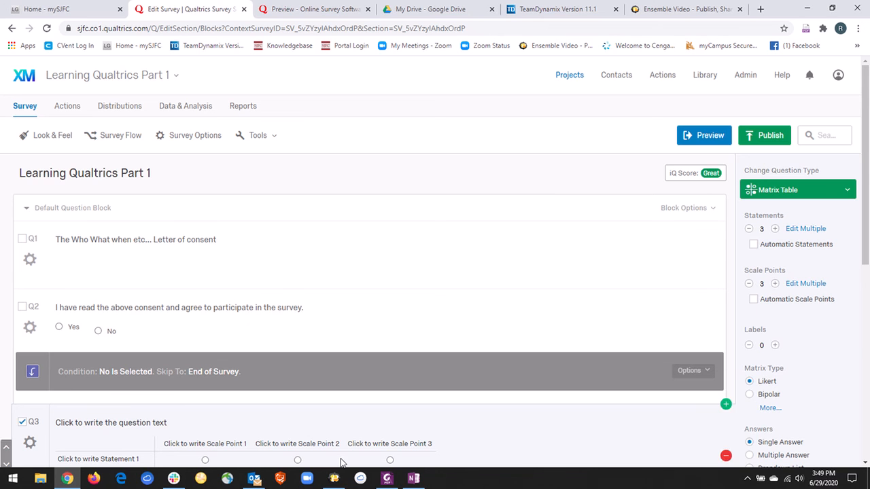
left_click(333, 479)
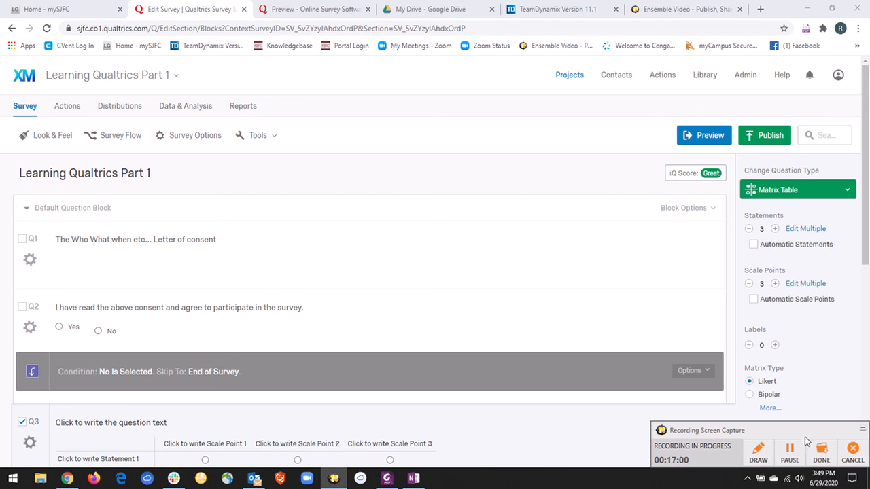